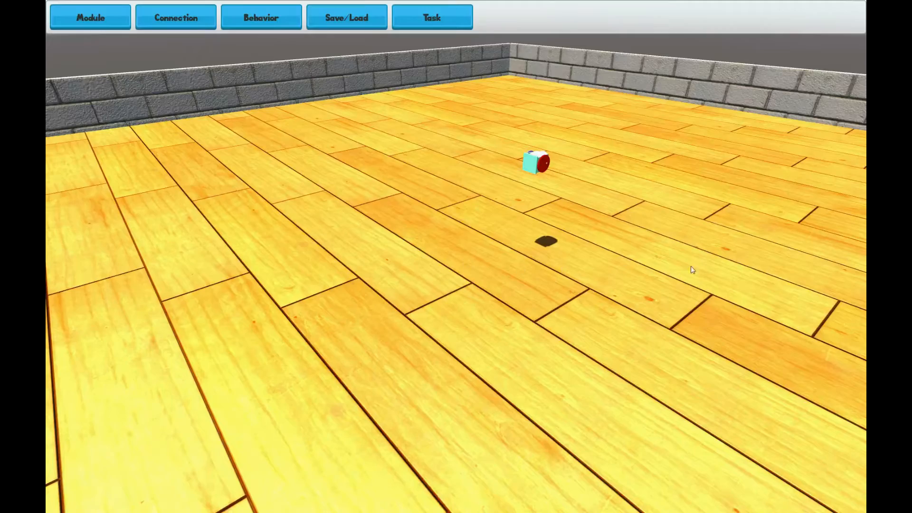
Orbit and zoom the view around the single module in the arena
right_drag(711, 267, 385, 250)
right_drag(601, 260, 366, 249)
right_drag(643, 248, 350, 251)
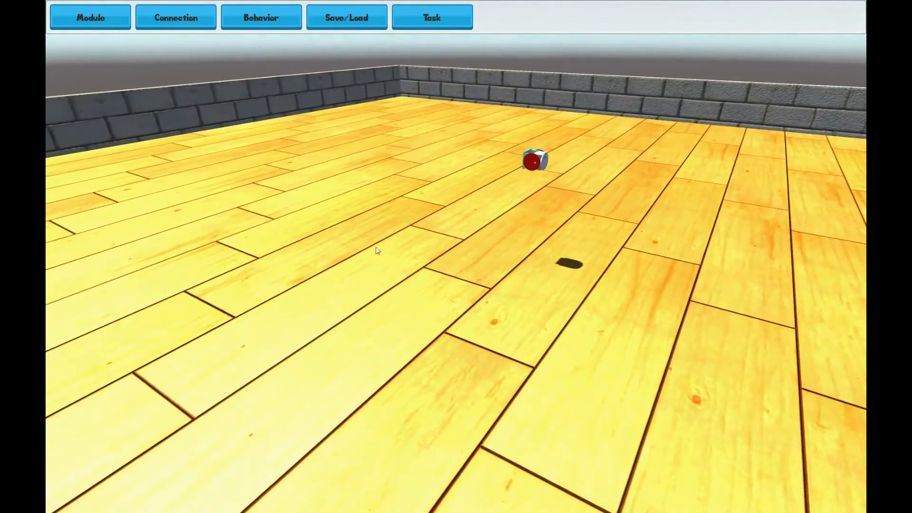
right_drag(598, 212, 437, 261)
scroll(434, 227, up, 5)
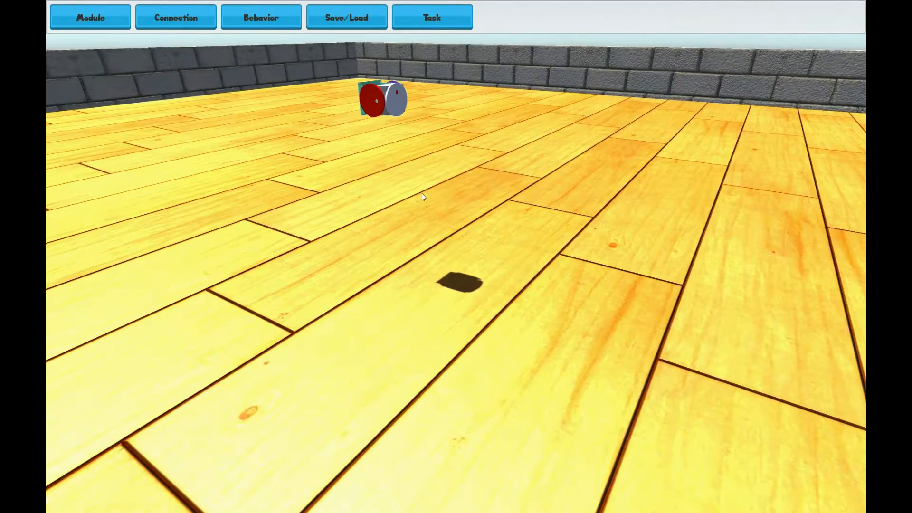
scroll(423, 197, down, 5)
scroll(423, 196, down, 2)
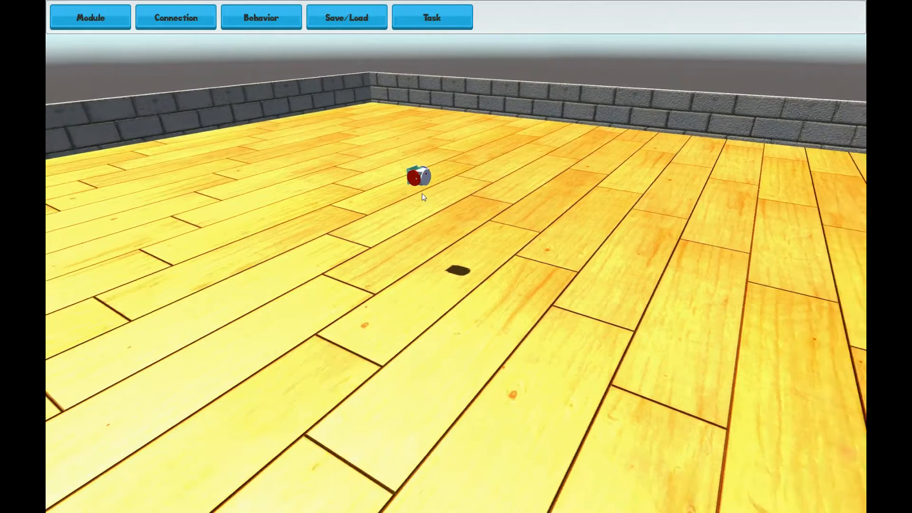
middle_drag(430, 230, 496, 244)
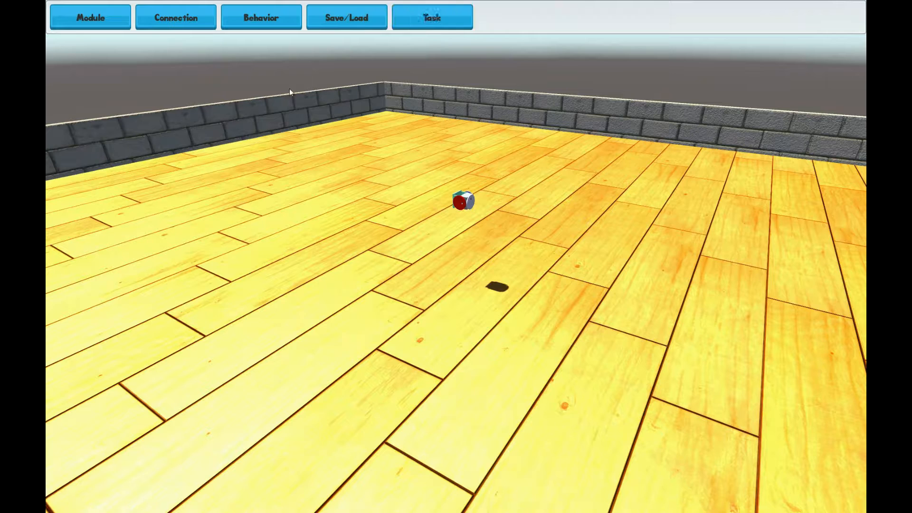
click(118, 25)
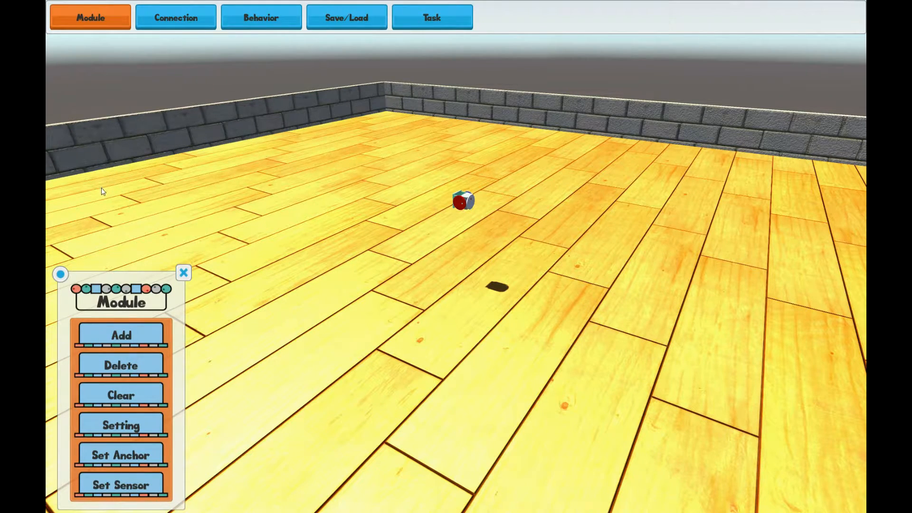
click(178, 20)
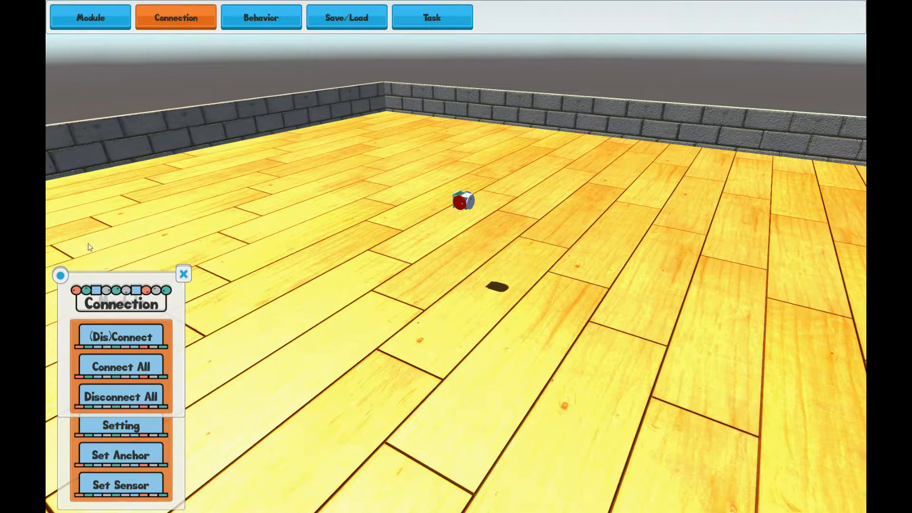
drag(59, 276, 241, 125)
drag(61, 276, 418, 250)
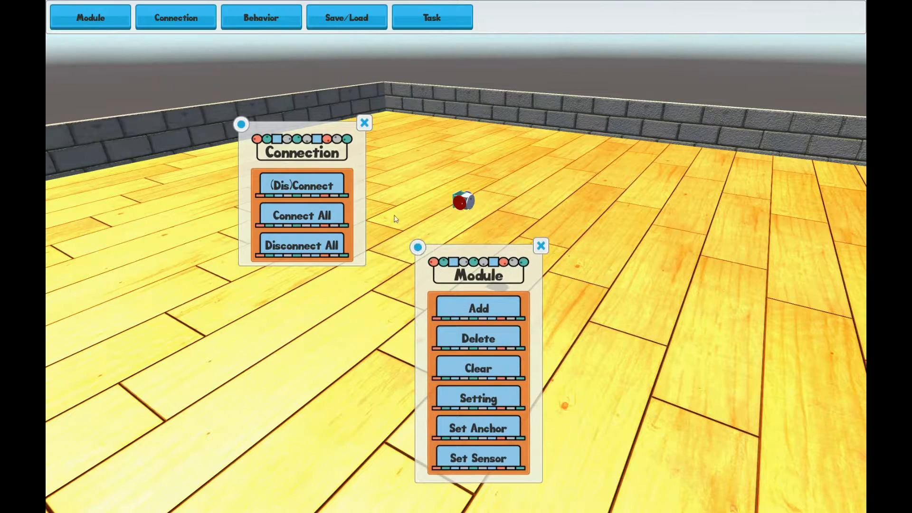
click(365, 123)
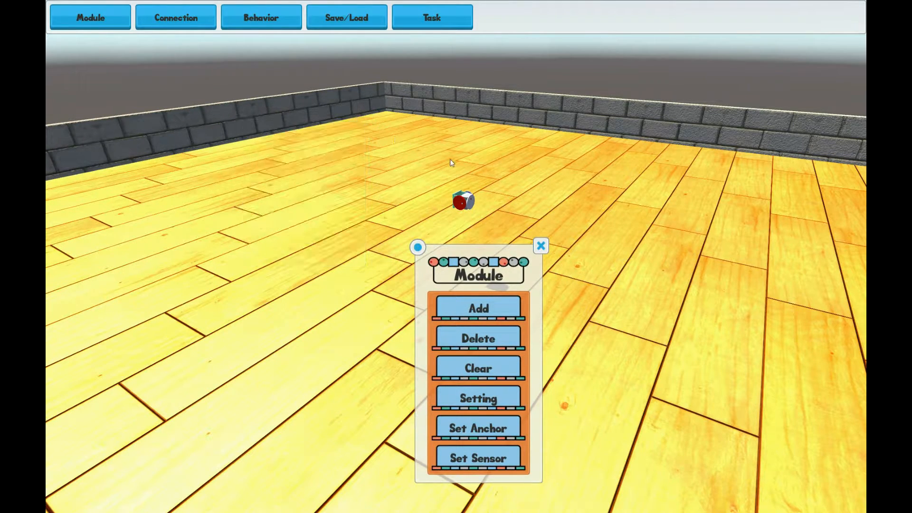
click(540, 246)
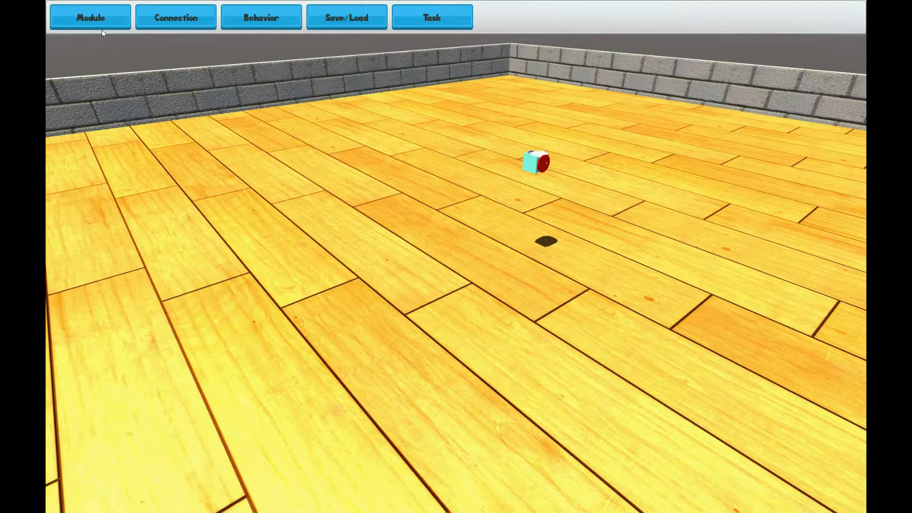
Open the Module panel and move it near the upper middle of the scene
click(104, 24)
drag(60, 274, 231, 133)
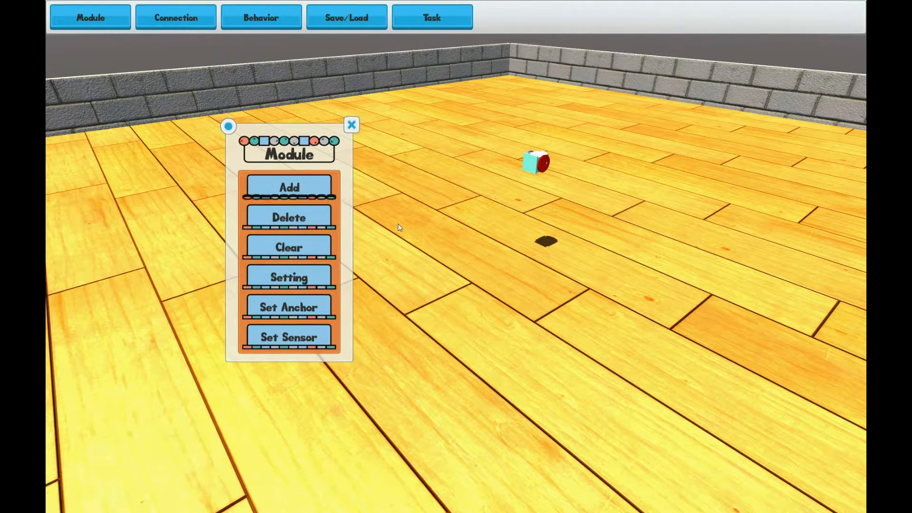
Add several modules onto the original module's faces to build a chain
middle_drag(467, 198, 439, 233)
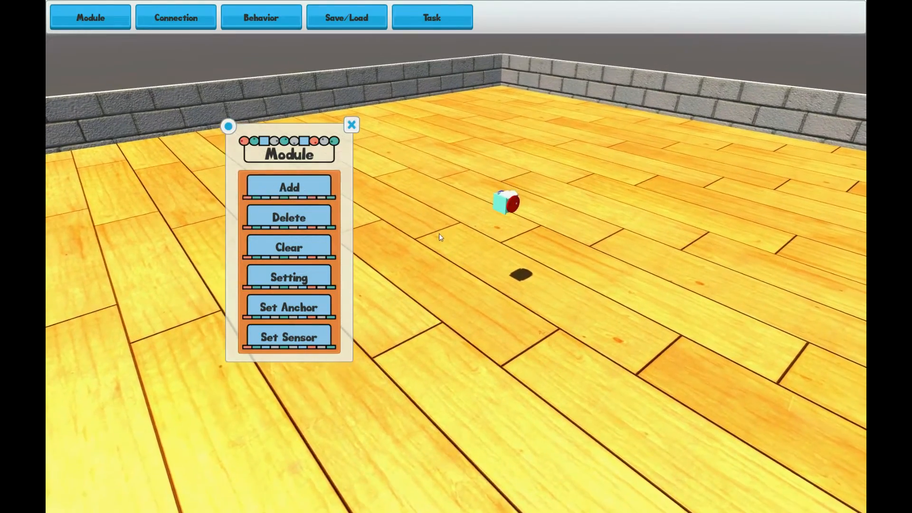
scroll(439, 233, up, 5)
right_drag(609, 261, 489, 249)
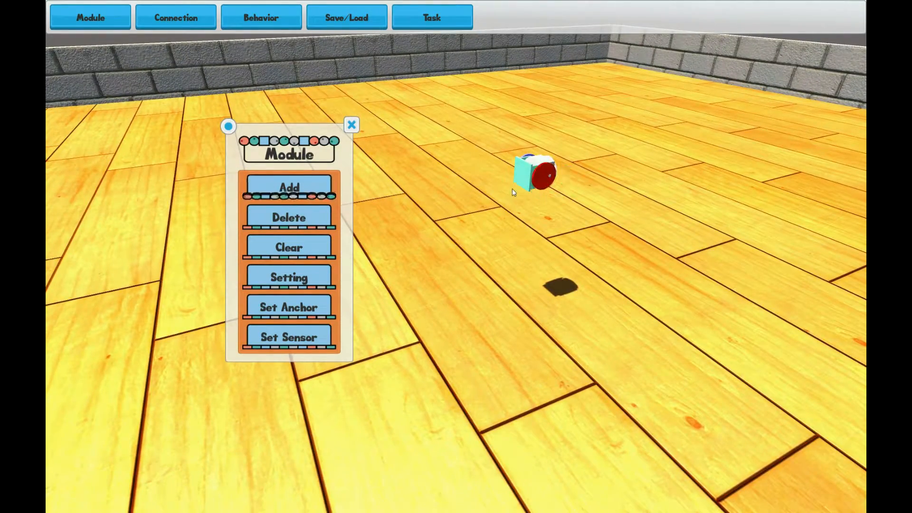
right_drag(520, 175, 553, 191)
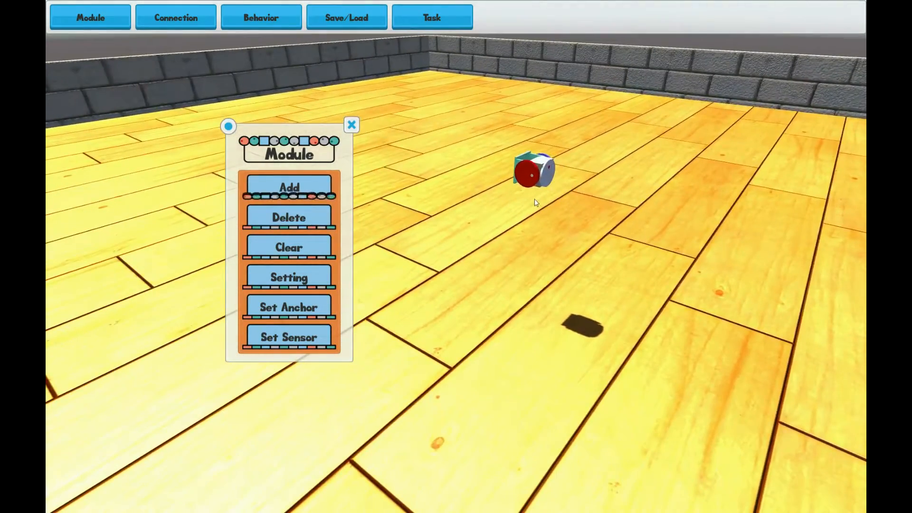
click(547, 174)
click(547, 173)
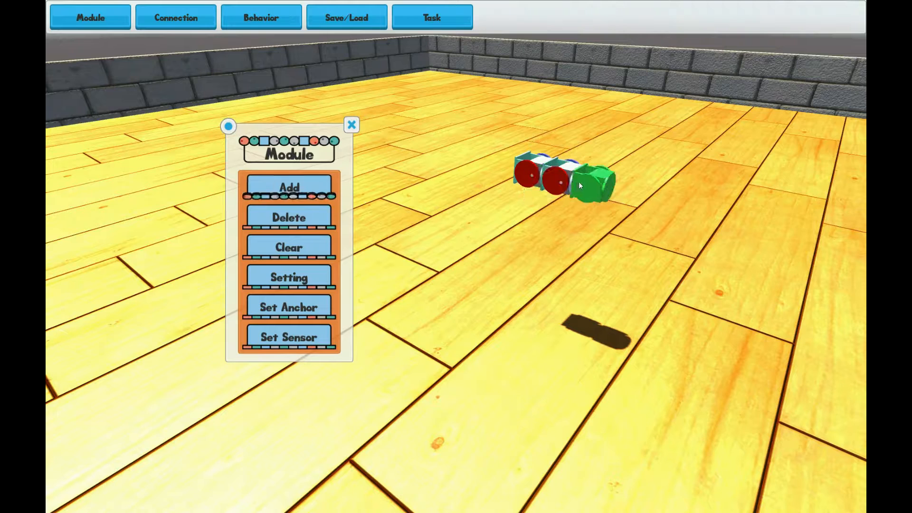
click(579, 181)
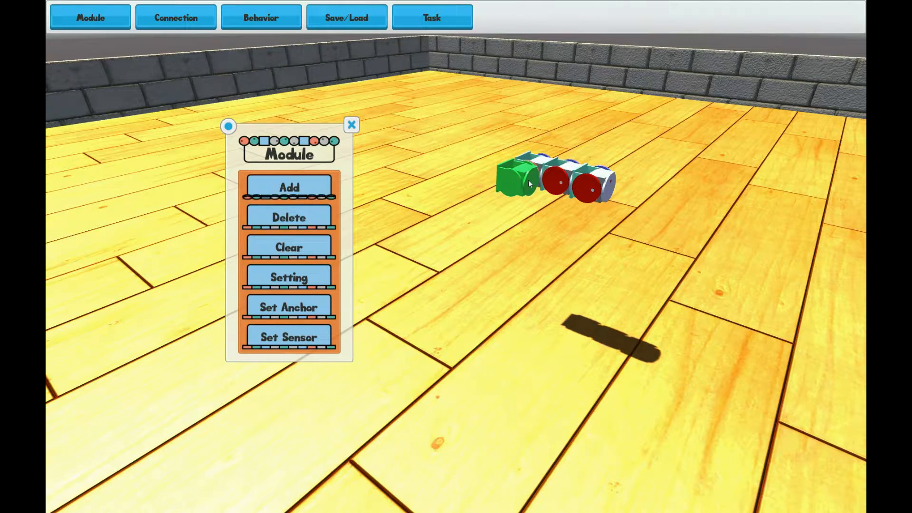
click(529, 183)
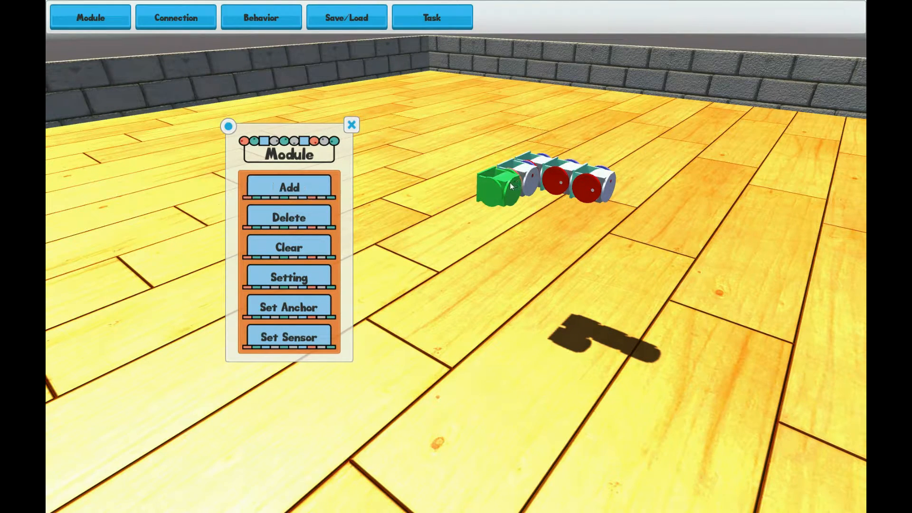
click(511, 186)
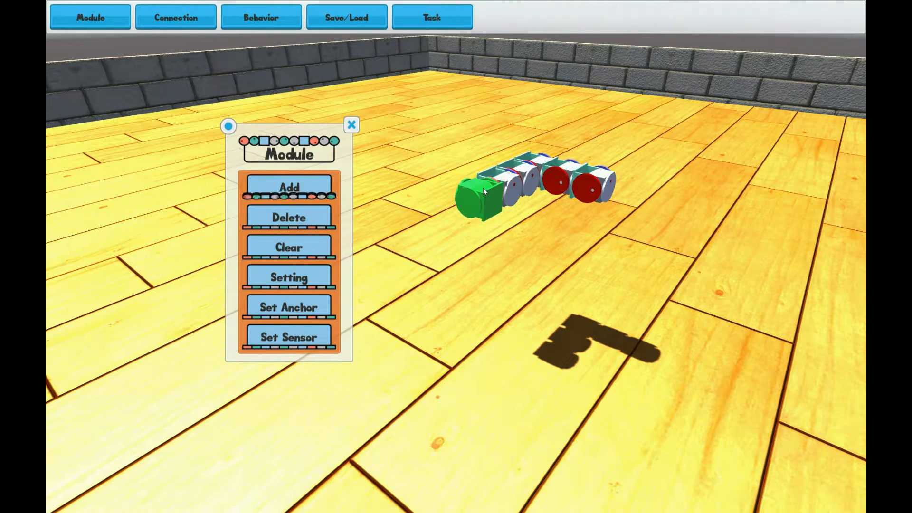
click(483, 187)
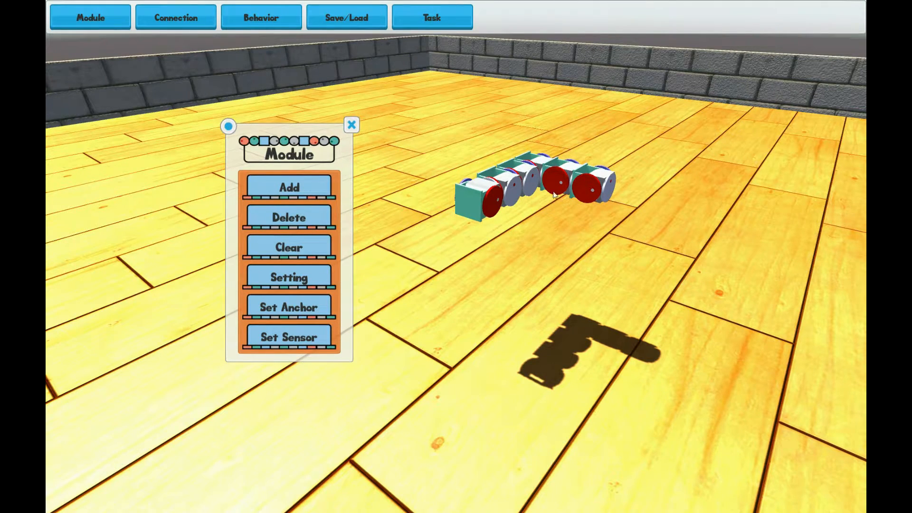
Select the two modules at the chain's right end and delete them
click(574, 181)
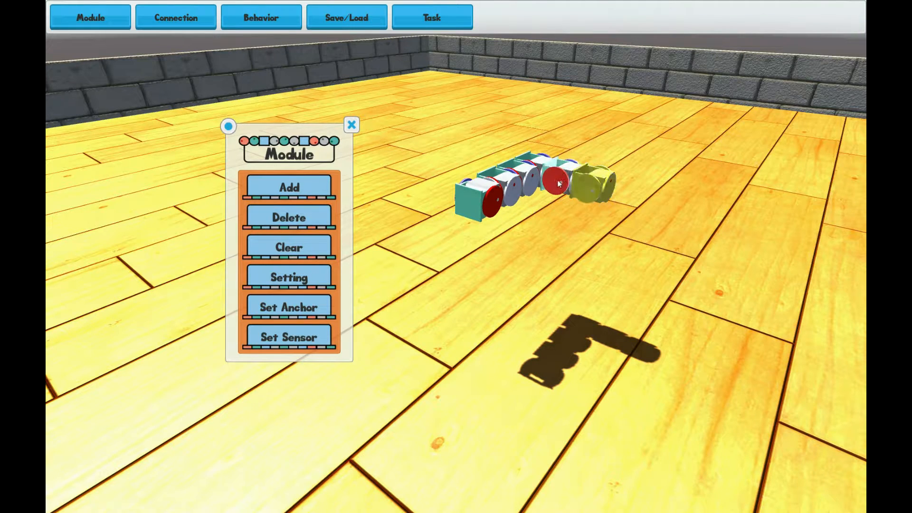
click(559, 184)
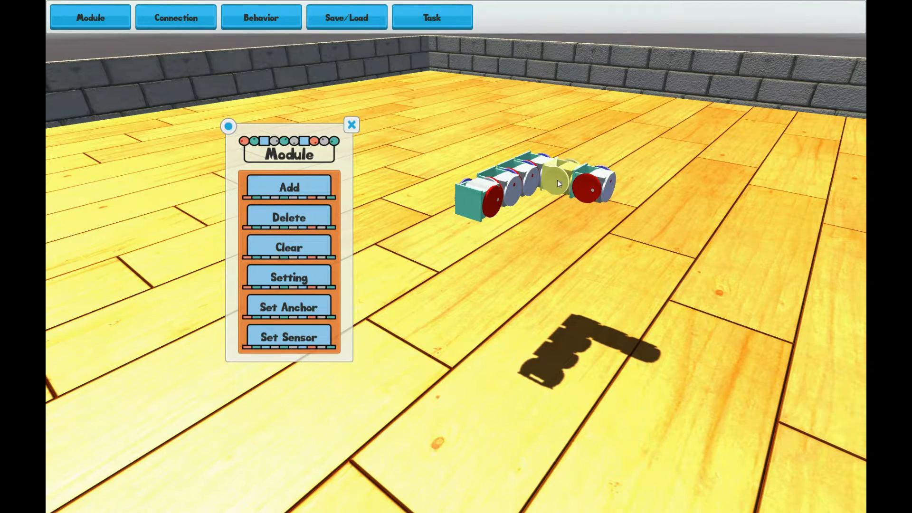
click(588, 181)
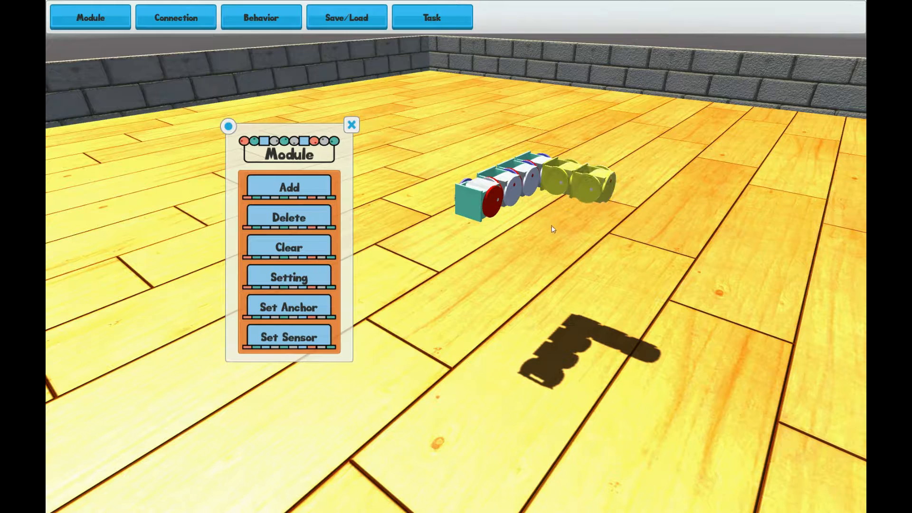
click(281, 222)
Clear the added modules from the scene
middle_drag(582, 271, 377, 270)
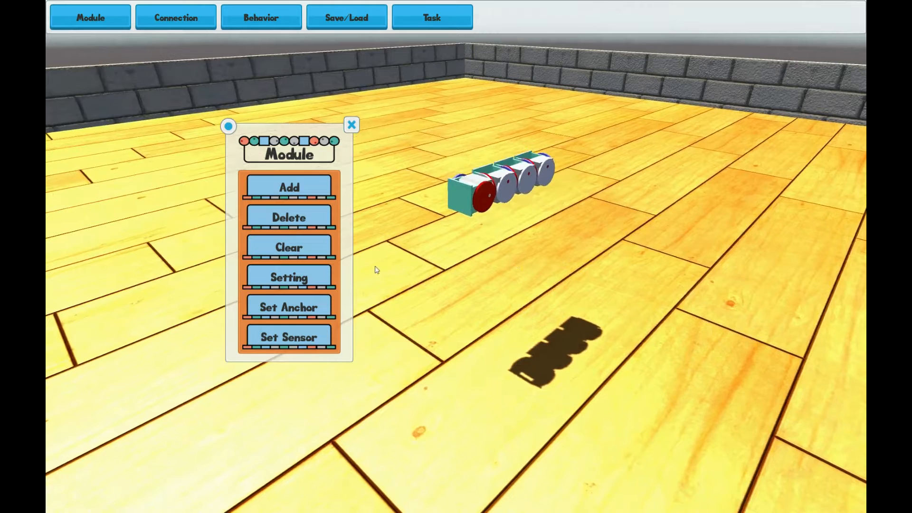
click(321, 255)
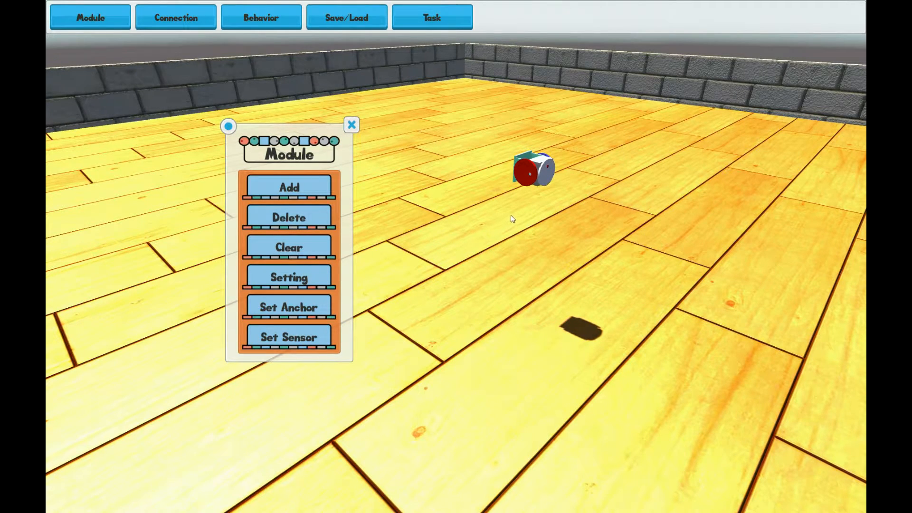
Open the remaining module's Setting panel and move it below the Module panel
scroll(510, 221, up, 3)
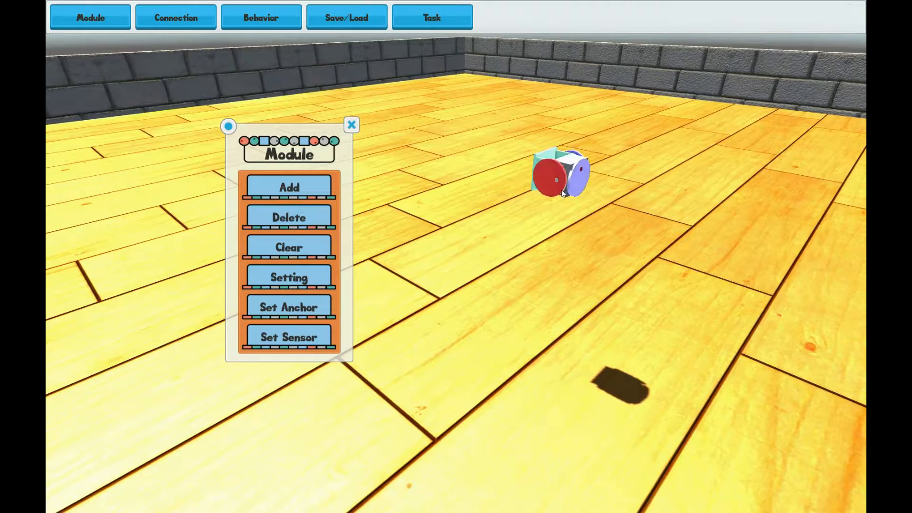
click(295, 275)
drag(184, 305, 390, 268)
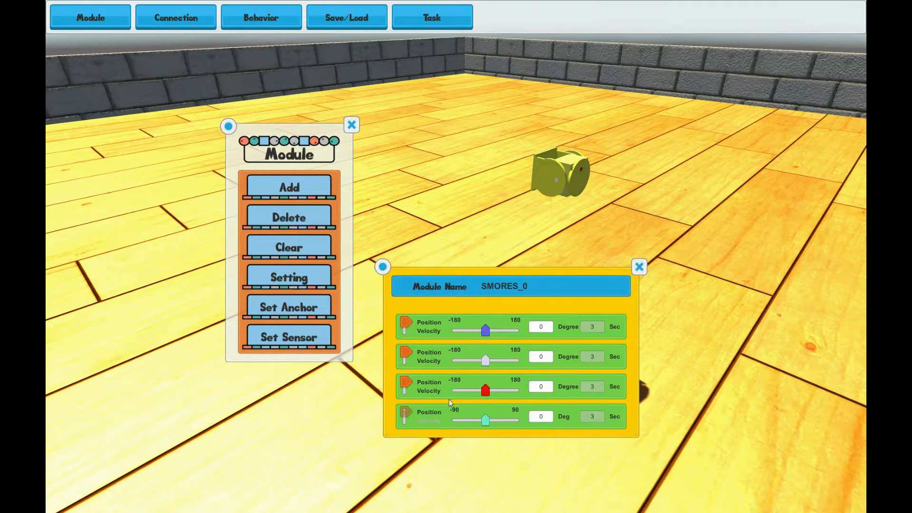
Set the fourth joint's position to 60 degrees
mouse_move(486, 424)
mouse_down()
mouse_move(498, 424)
mouse_move(474, 423)
mouse_up()
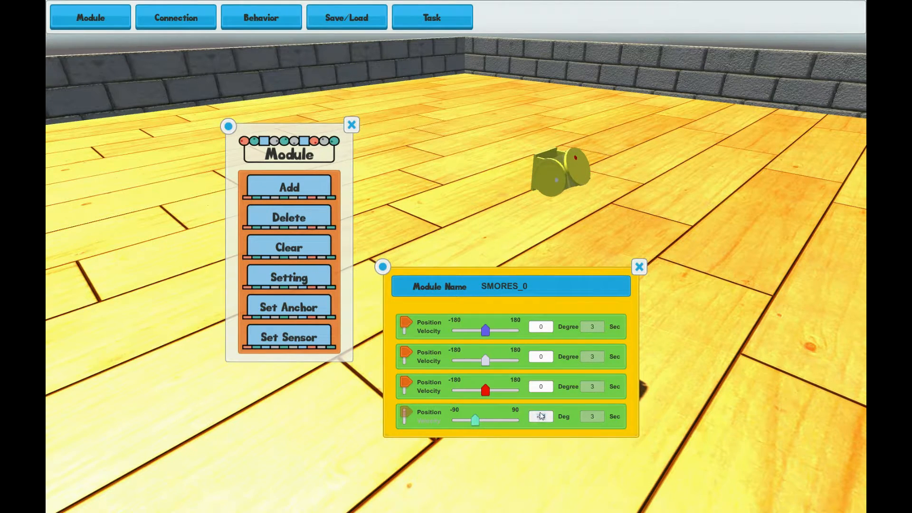
text(60)
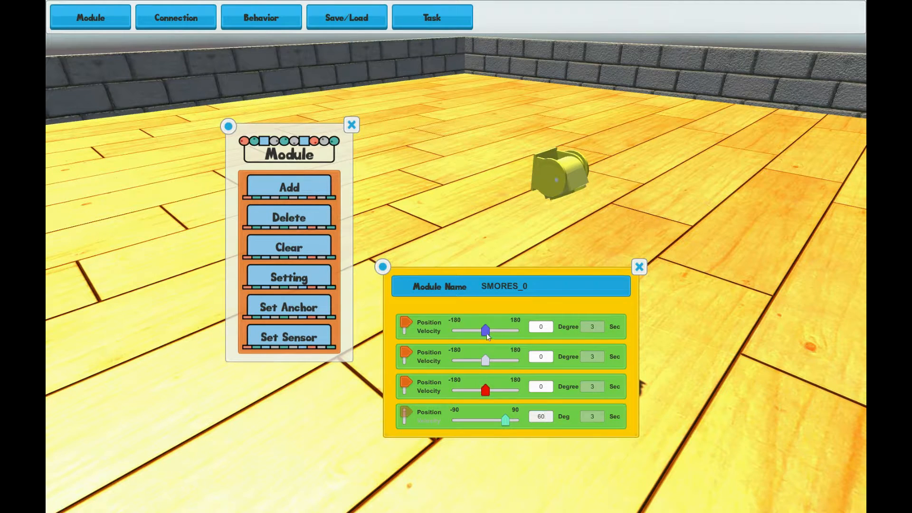
Set the first joint to about 46 degrees and the third joint to about -111 degrees
drag(487, 334, 493, 334)
drag(487, 393, 469, 389)
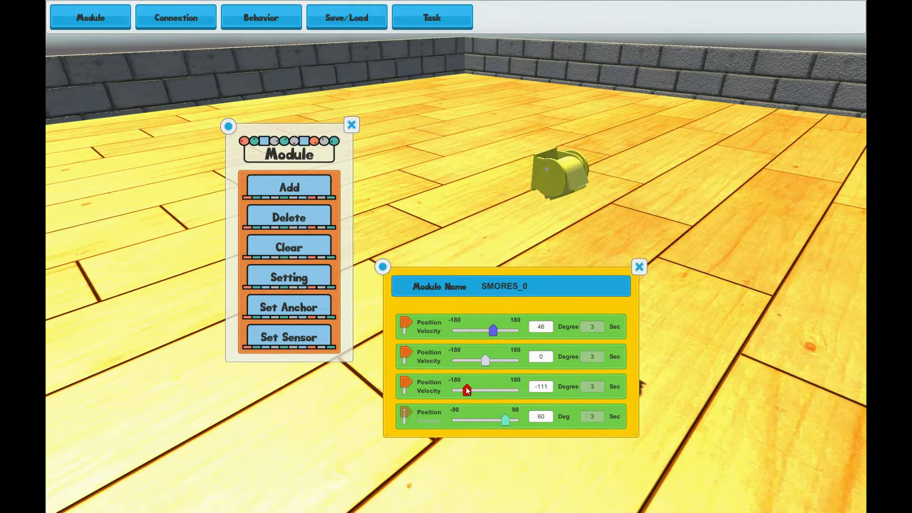
Set the third joint's value to 60, toggling its control between velocity and position modes
click(406, 388)
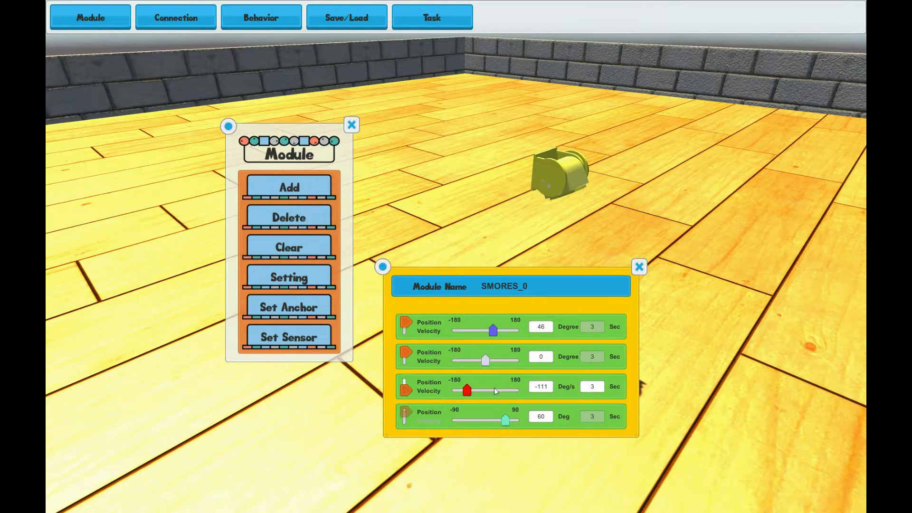
double_click(545, 388)
text(60)
drag(407, 392, 404, 380)
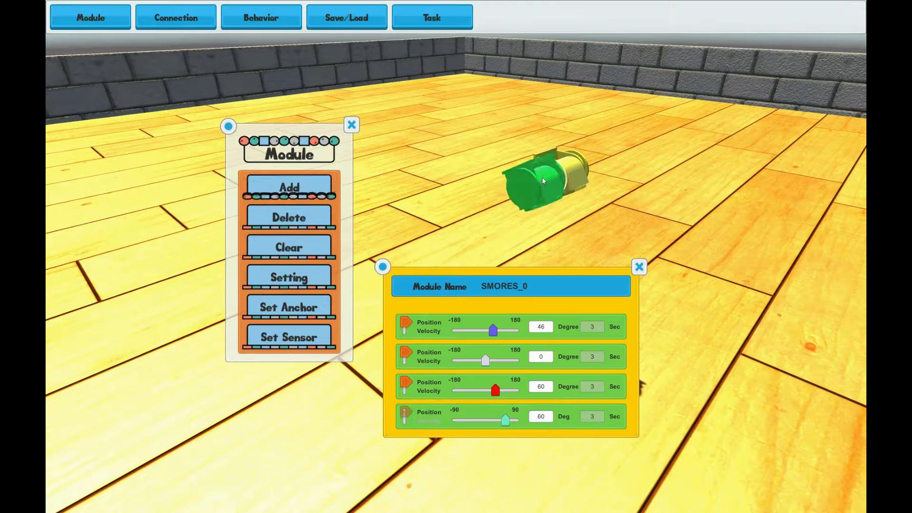
Attach a new module to the configured module's front face and close the module settings panel
key(space)
click(514, 192)
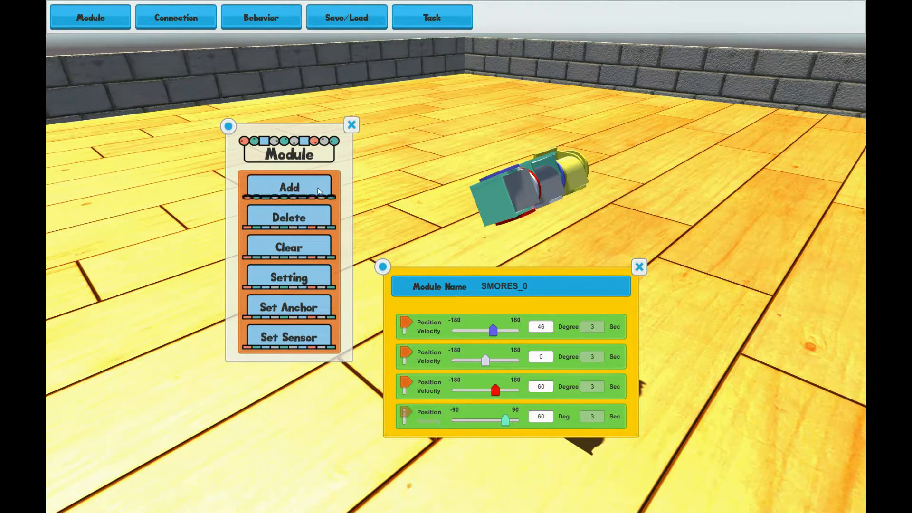
right_drag(557, 235, 431, 200)
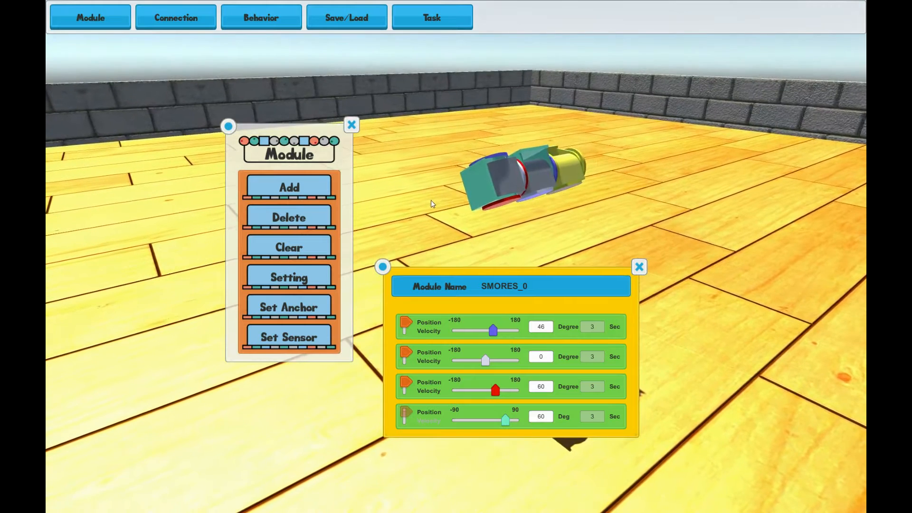
click(639, 268)
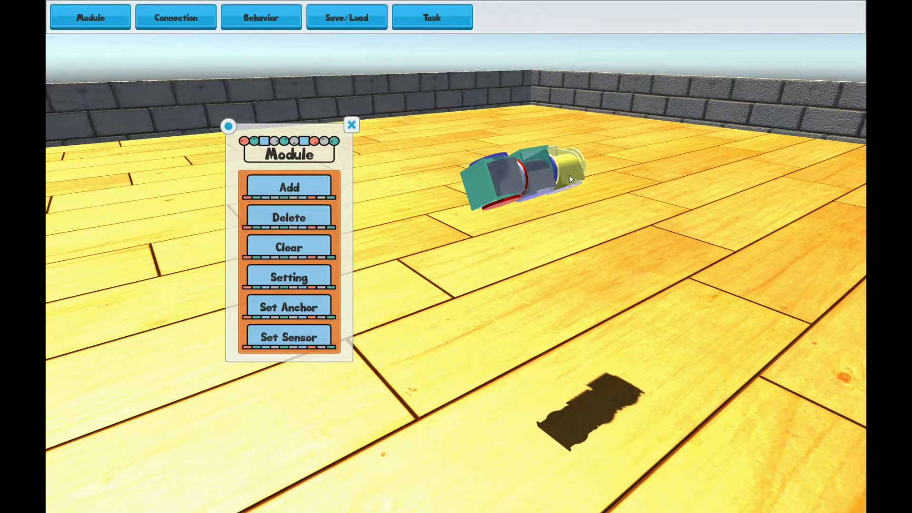
Reopen the module settings and set the first joint to about -5 and the third joint to about 6 degrees
click(293, 279)
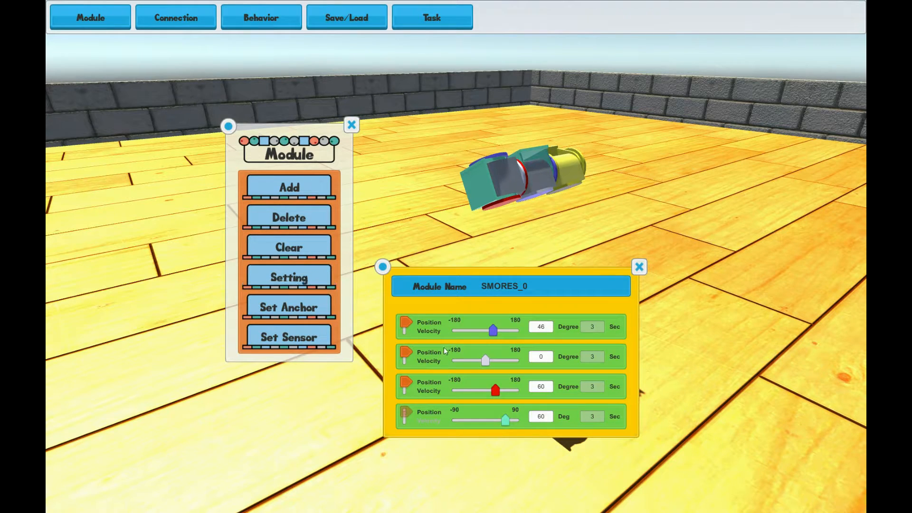
drag(494, 335, 484, 333)
drag(496, 390, 486, 388)
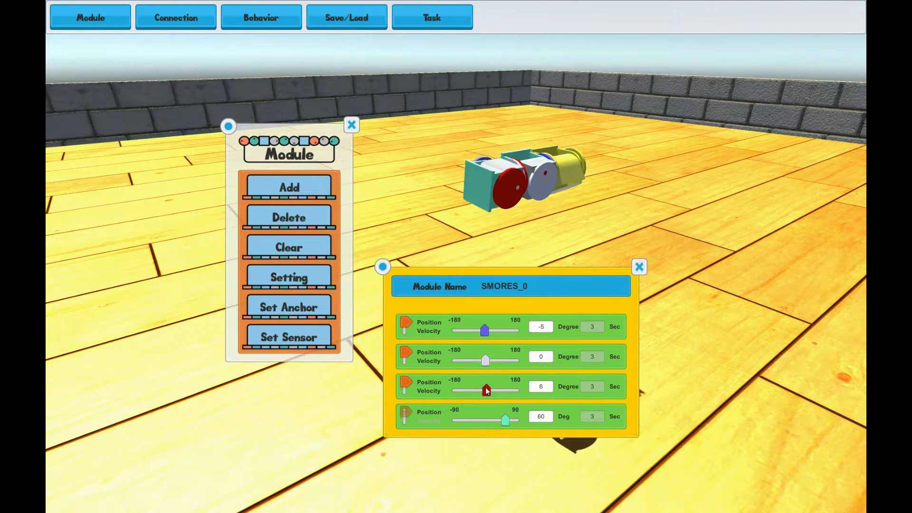
Select the newly attached module, set its fourth joint to about -27 degrees and close its settings panel
click(477, 196)
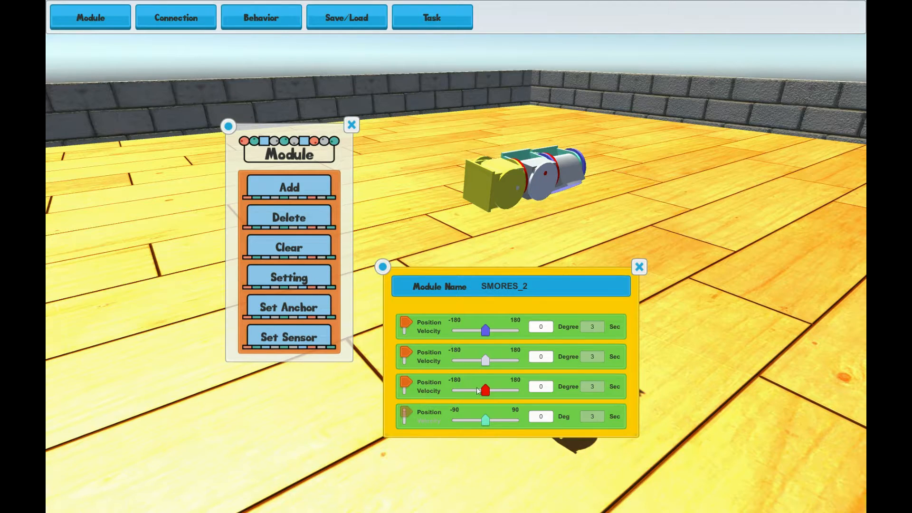
mouse_move(483, 422)
mouse_down()
mouse_move(498, 422)
mouse_move(473, 420)
mouse_up()
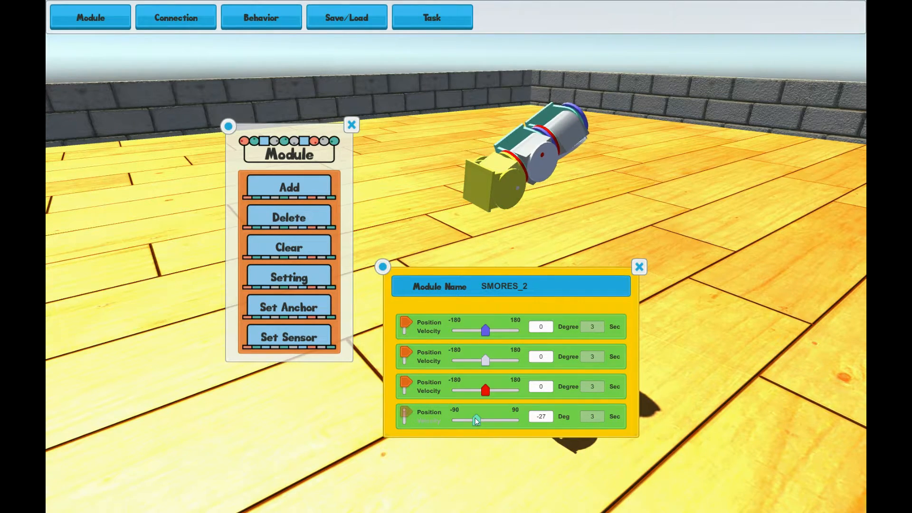
click(639, 268)
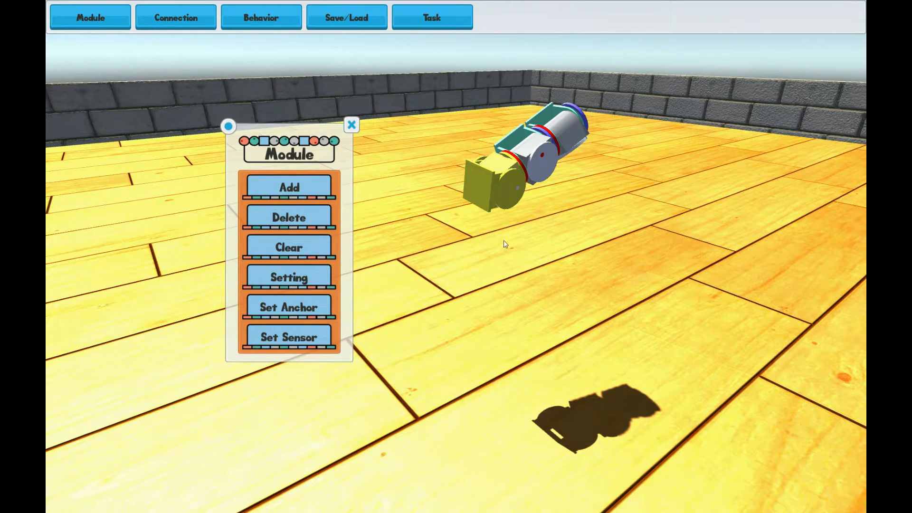
Select the rear yellow module and toggle its camera sensor on
click(567, 133)
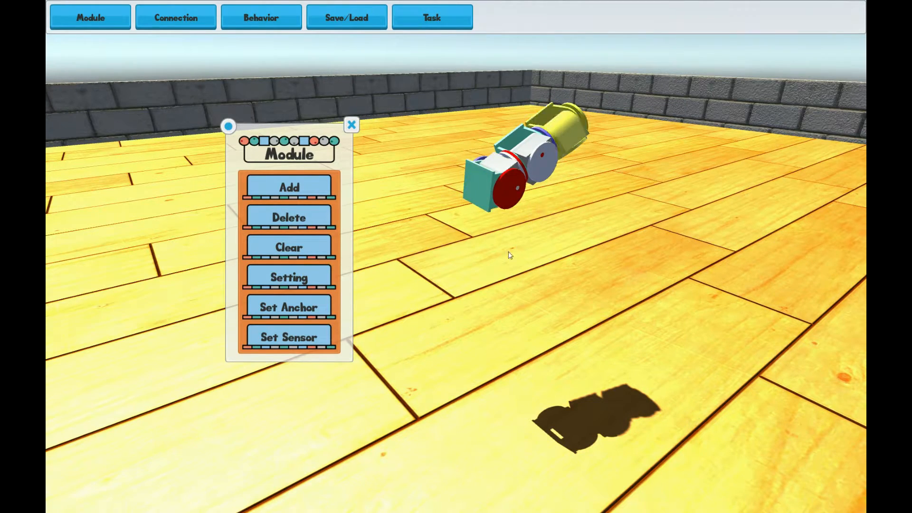
click(327, 332)
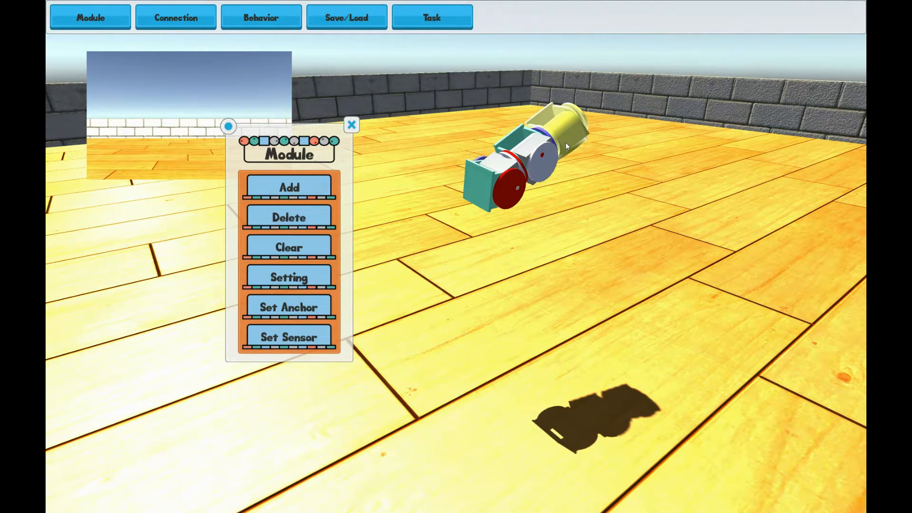
Reopen the first module's settings and set its fourth joint to about 66 degrees, moving the module panel aside
click(314, 275)
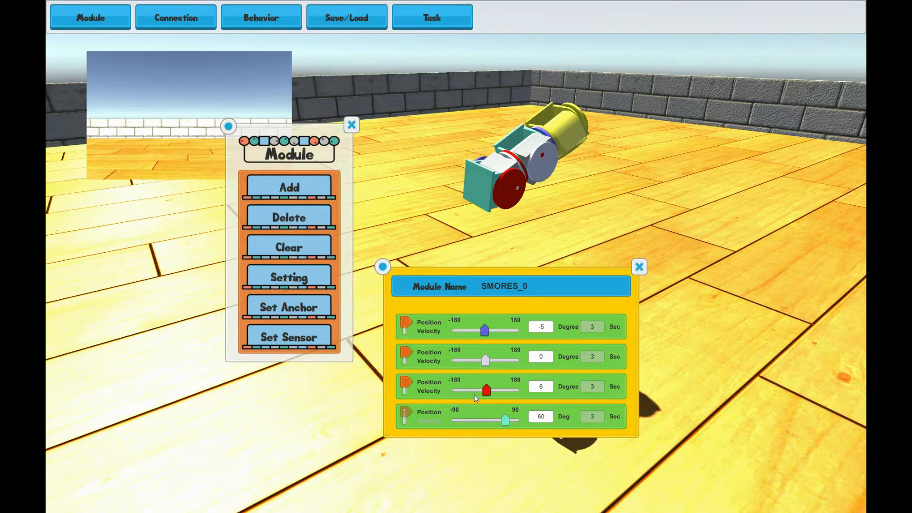
mouse_move(502, 418)
mouse_down()
mouse_move(475, 418)
mouse_move(504, 417)
mouse_up()
drag(271, 155, 220, 255)
mouse_move(505, 420)
mouse_down()
mouse_move(497, 420)
mouse_move(506, 418)
mouse_up()
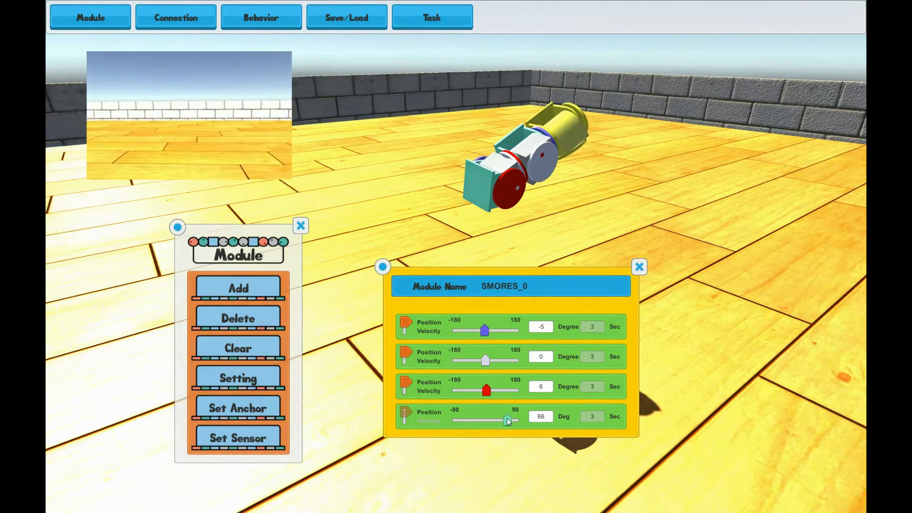
click(638, 267)
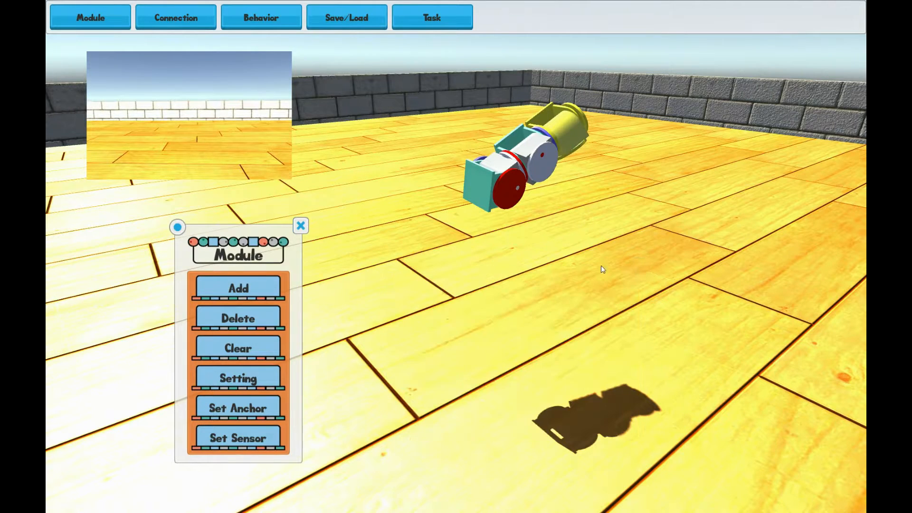
Toggle the camera sensor off and clear all modules from the scene
click(265, 442)
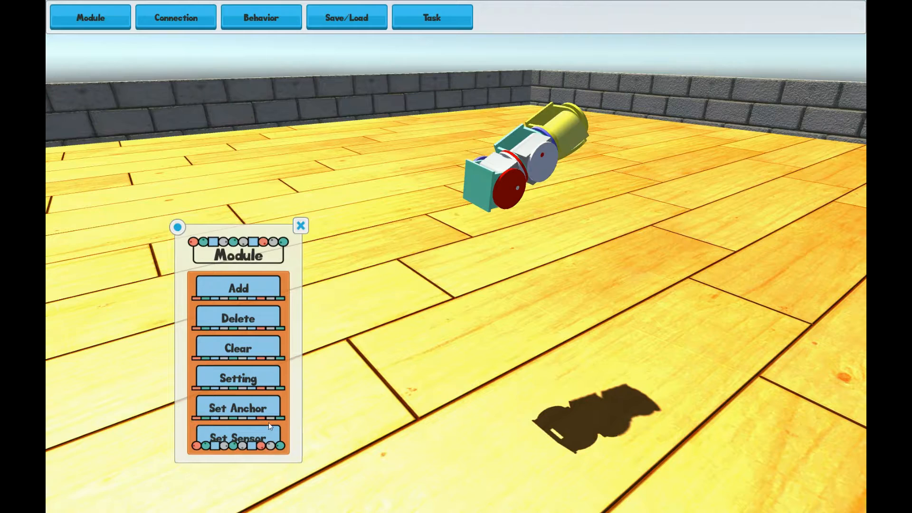
click(252, 352)
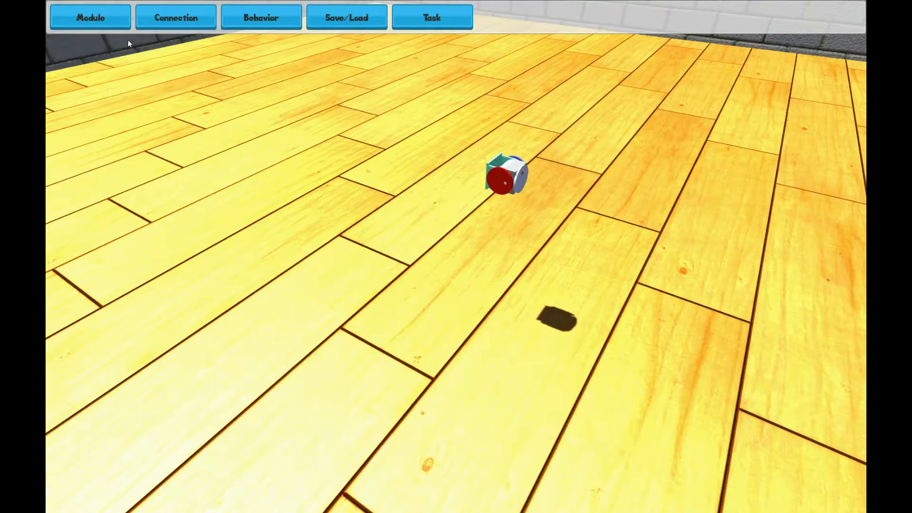
Add four modules one after another, attaching each to an existing module to form an L-shaped chain
click(107, 24)
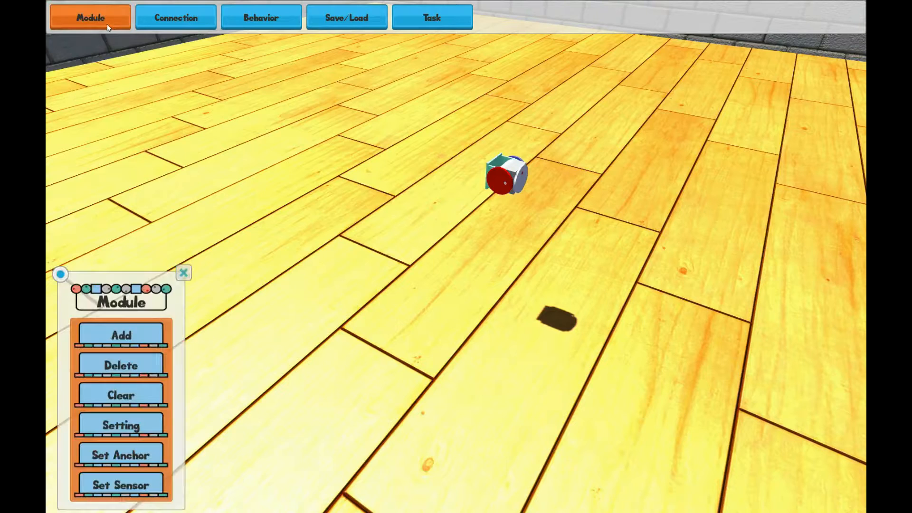
click(121, 336)
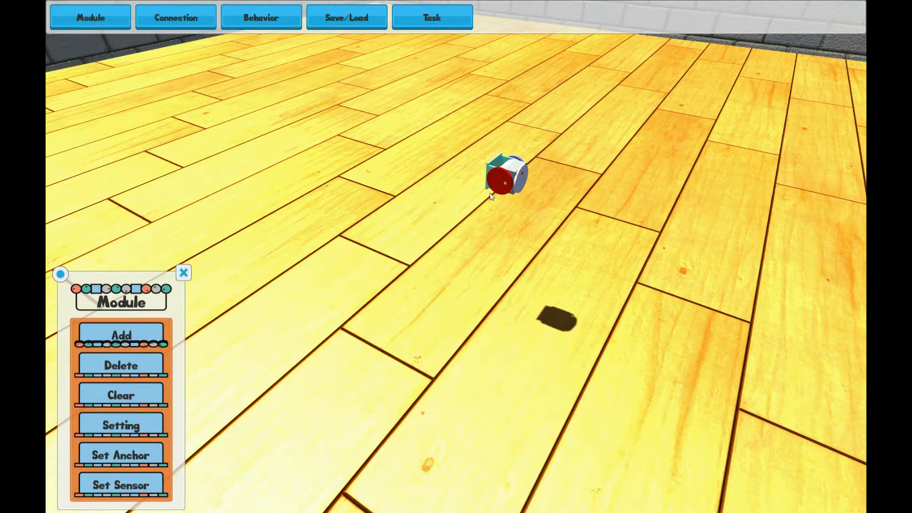
click(500, 183)
click(121, 335)
click(484, 196)
click(121, 335)
click(492, 212)
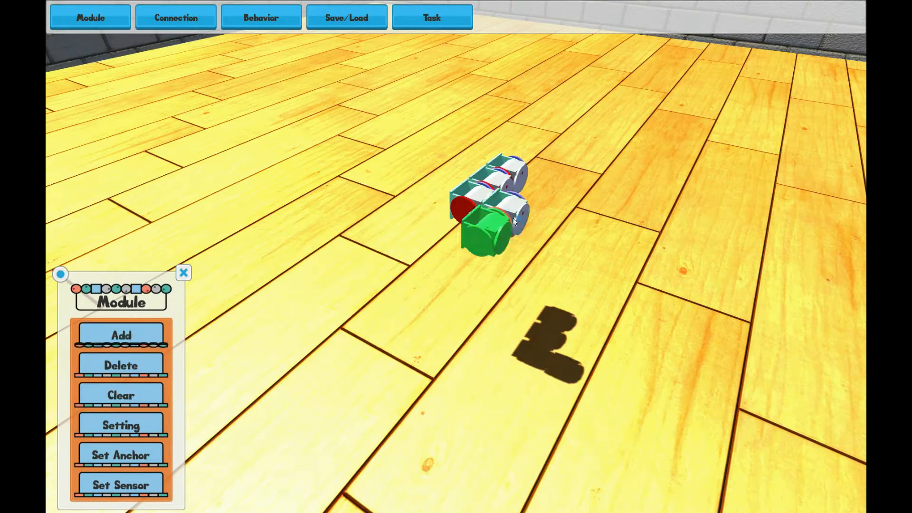
click(522, 222)
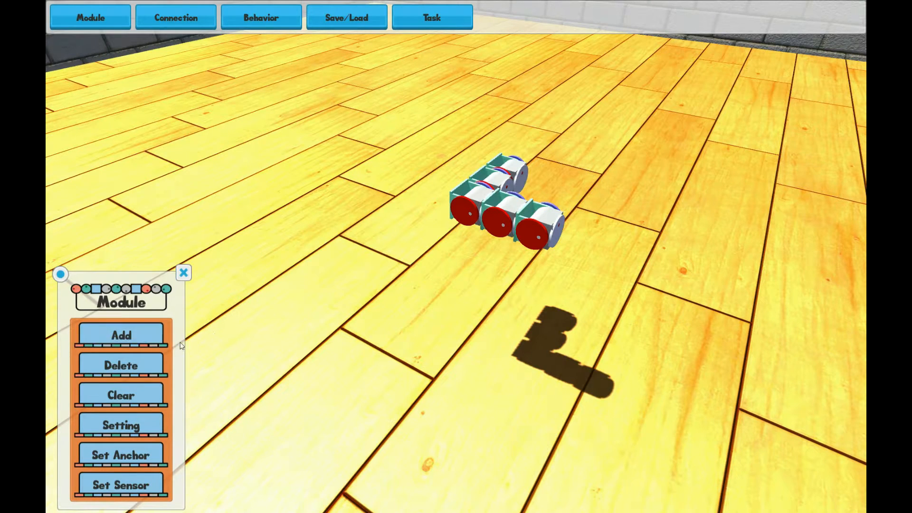
Open the Connection panel and toggle the connection between two adjacent modules in (Dis)Connect mode
click(183, 274)
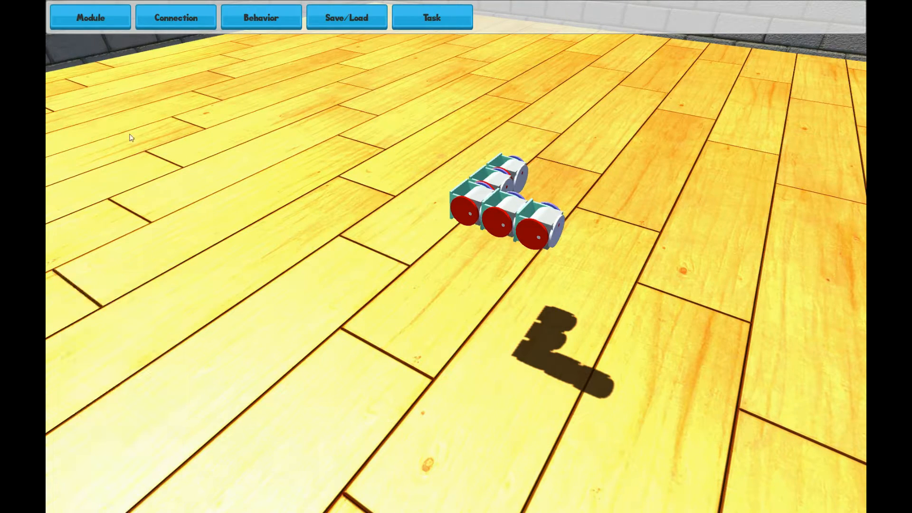
click(171, 21)
drag(60, 275, 299, 138)
right_drag(553, 152, 621, 261)
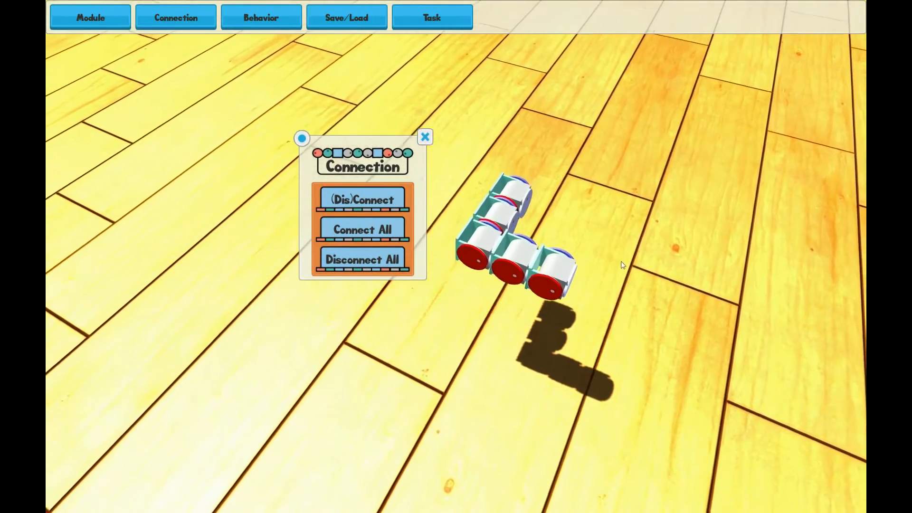
click(357, 204)
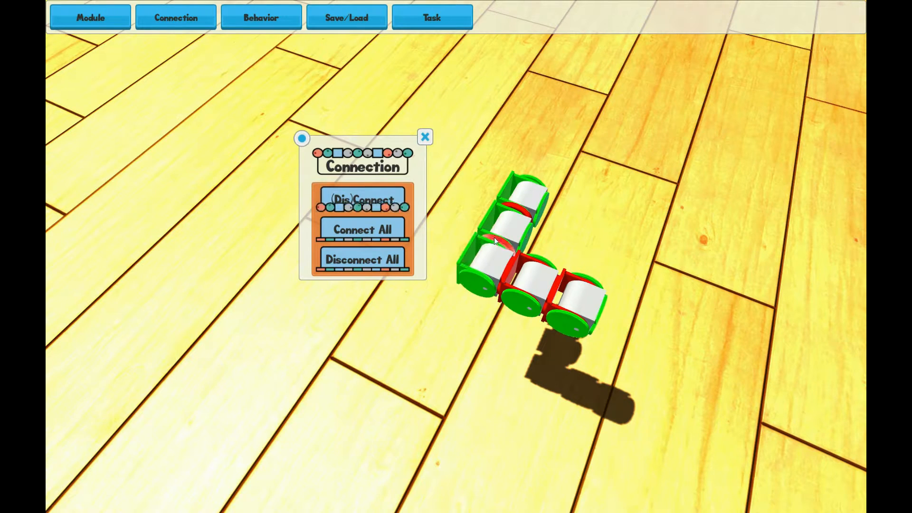
click(512, 265)
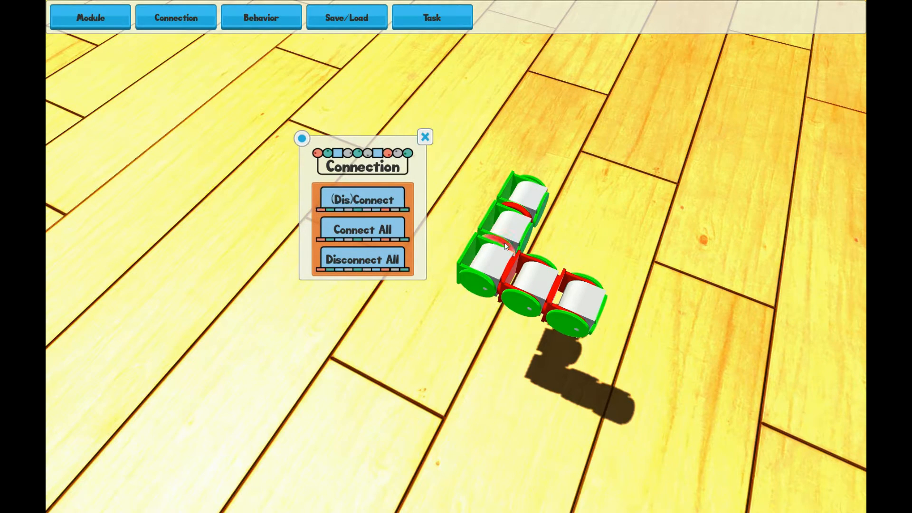
click(380, 201)
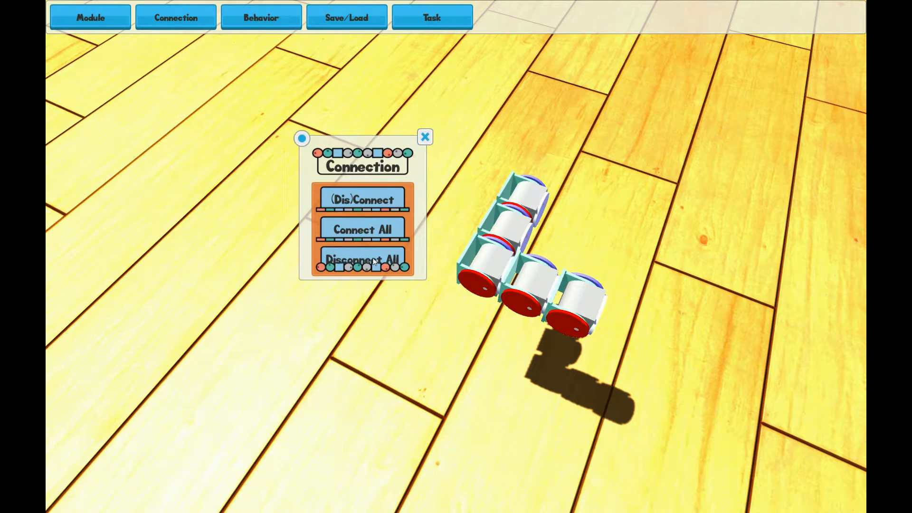
Connect all modules together, review the connections, and close the Connection panel
click(380, 194)
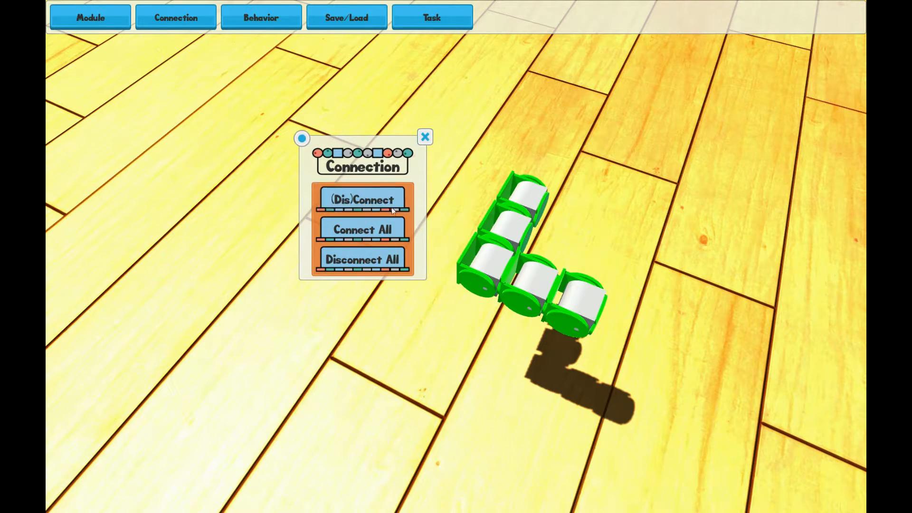
click(371, 231)
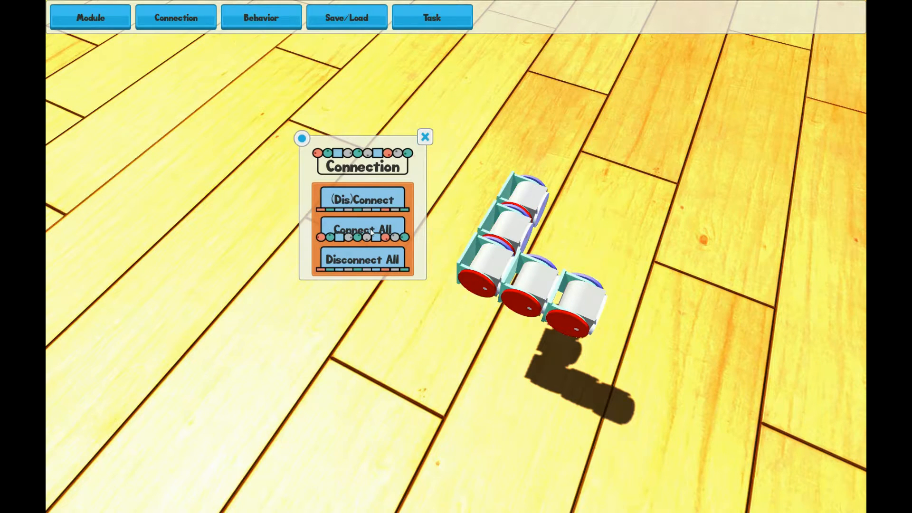
click(378, 196)
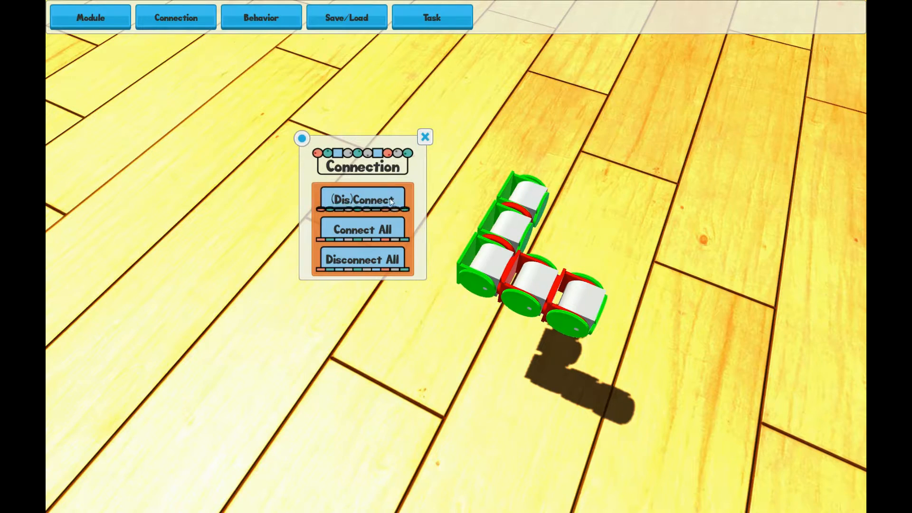
click(425, 137)
middle_drag(429, 206, 370, 108)
middle_drag(425, 153, 397, 145)
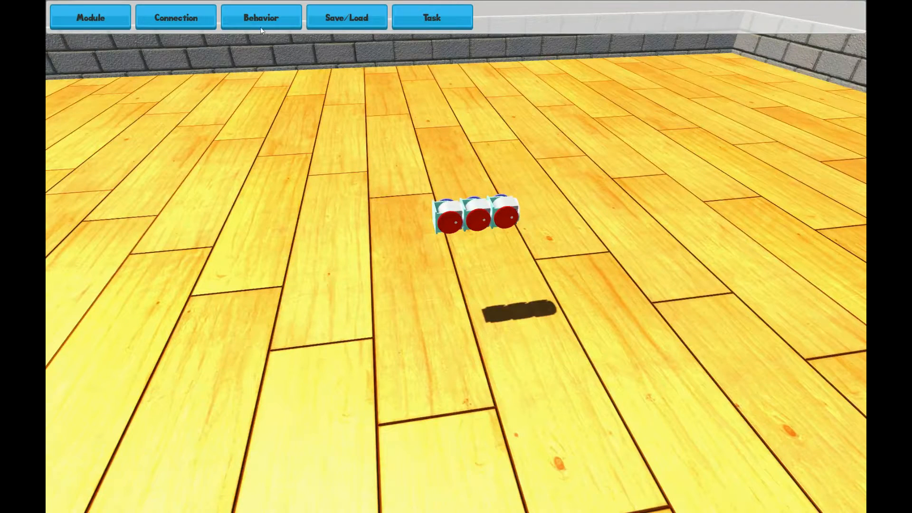
Open the Behavior and Recorded Behavior panels plus the module settings panel, arranging them around the scene
click(262, 21)
drag(308, 276, 698, 78)
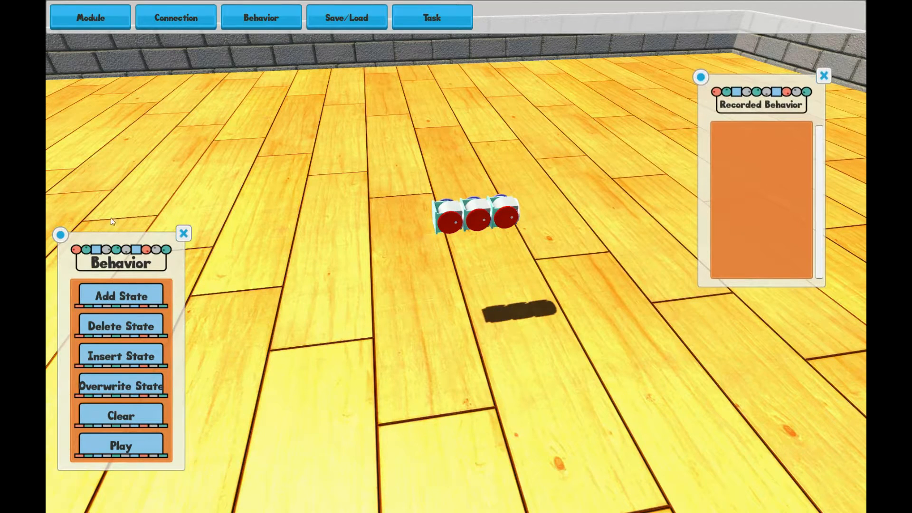
drag(65, 235, 86, 62)
click(92, 20)
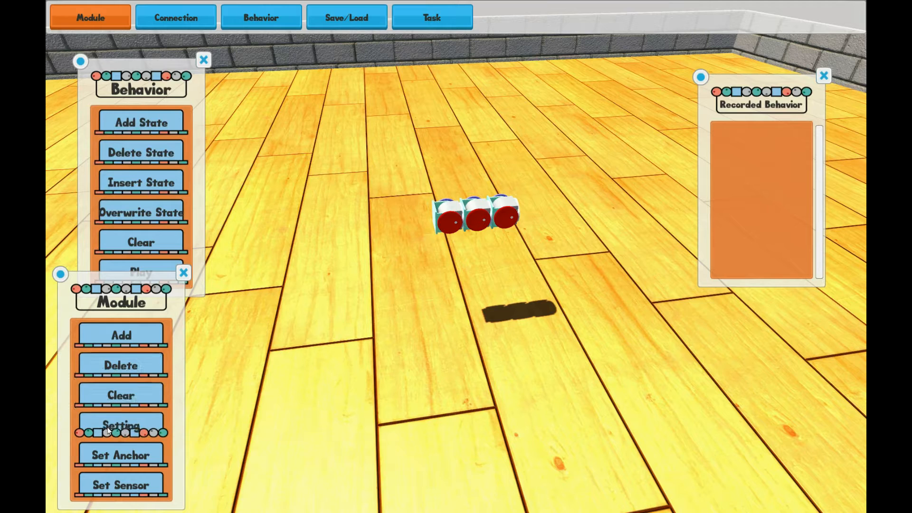
click(135, 425)
click(182, 274)
drag(178, 304, 87, 331)
Select the two outer modules together and set their fourth joint to 90 degrees
middle_drag(417, 289, 451, 267)
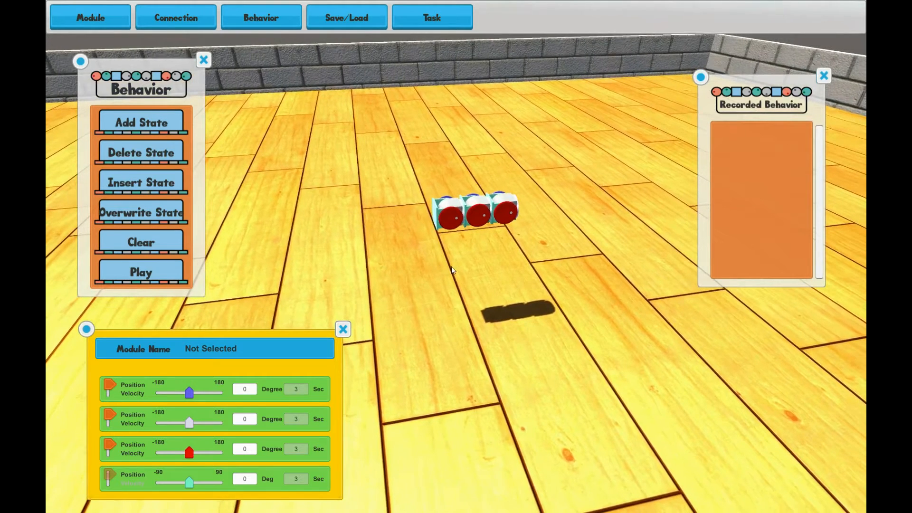
click(449, 218)
ctrl+click(504, 211)
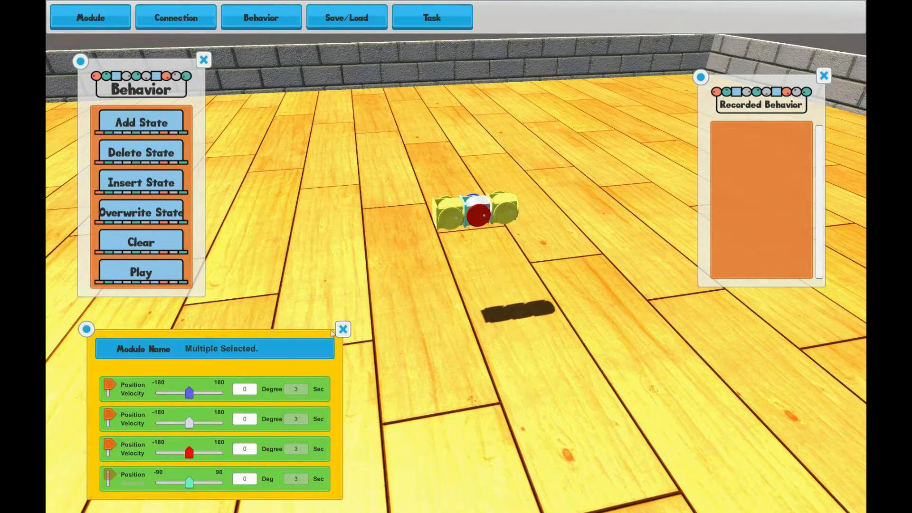
drag(190, 483, 220, 482)
Select two wheel modules and switch their first and third joints to velocity mode at 180 deg/s
click(482, 221)
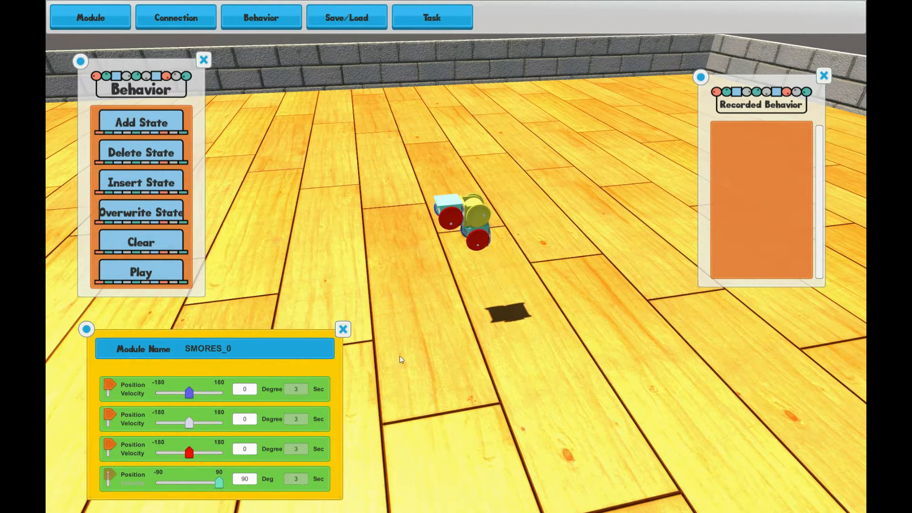
right_drag(436, 347, 431, 278)
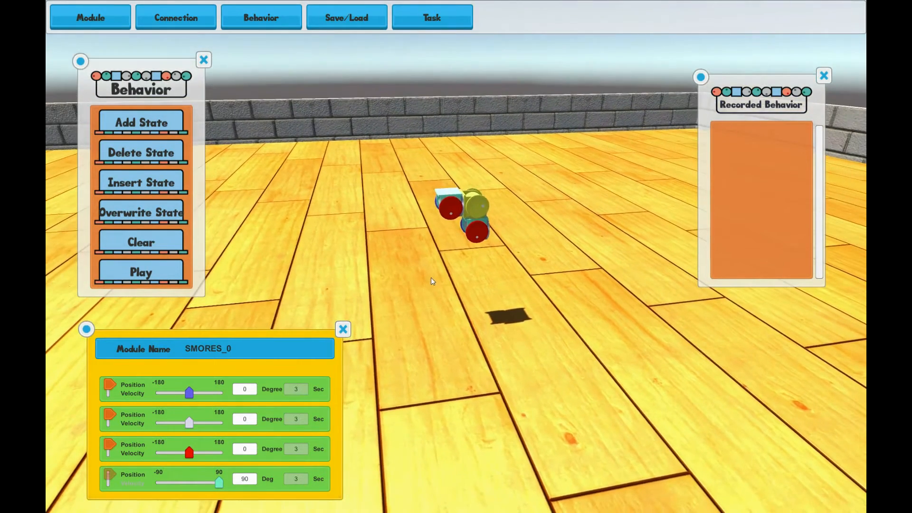
click(449, 209)
ctrl+click(474, 236)
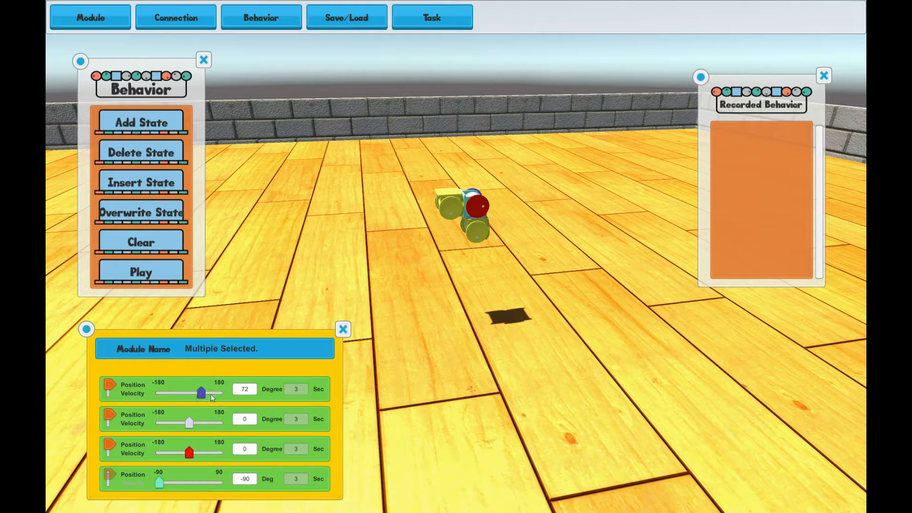
click(111, 397)
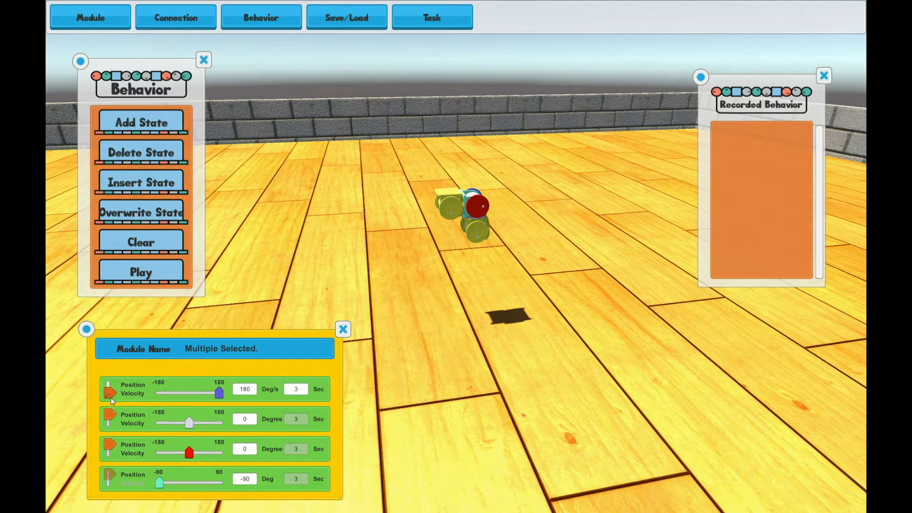
click(109, 446)
drag(189, 455, 239, 457)
Record the current configuration as a new behavior state
click(151, 125)
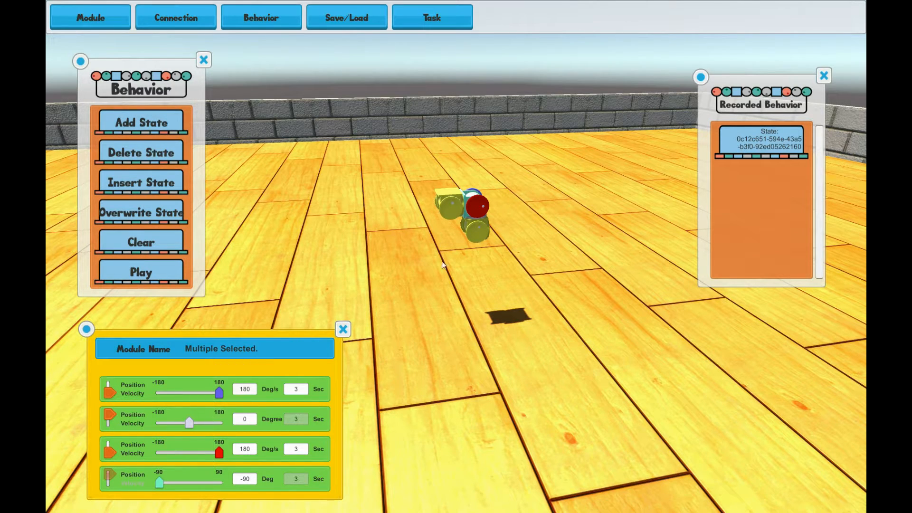
Select the middle module, set its second joint to about 36 degrees, then select the next module
click(454, 201)
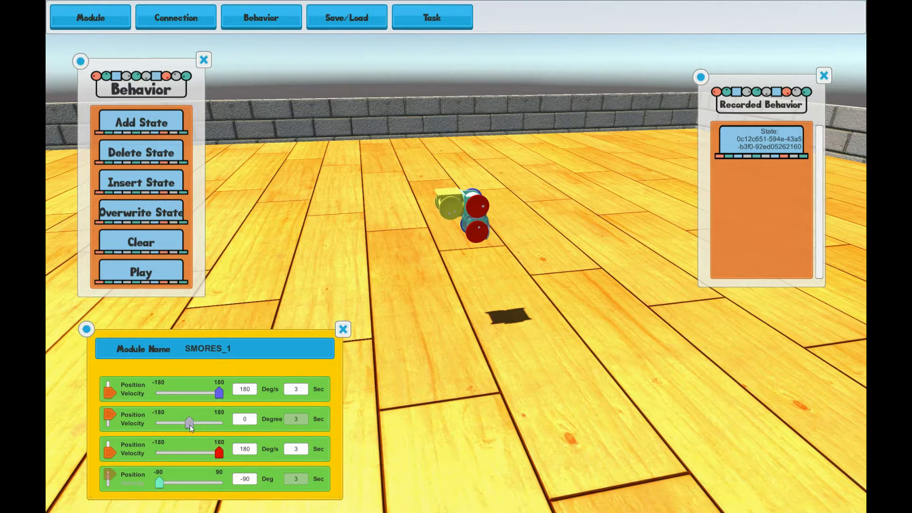
drag(190, 425, 195, 424)
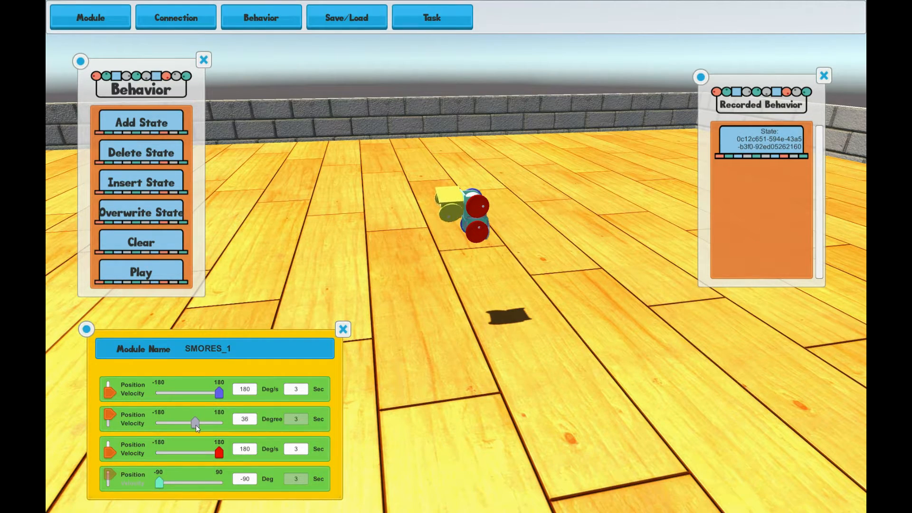
click(475, 232)
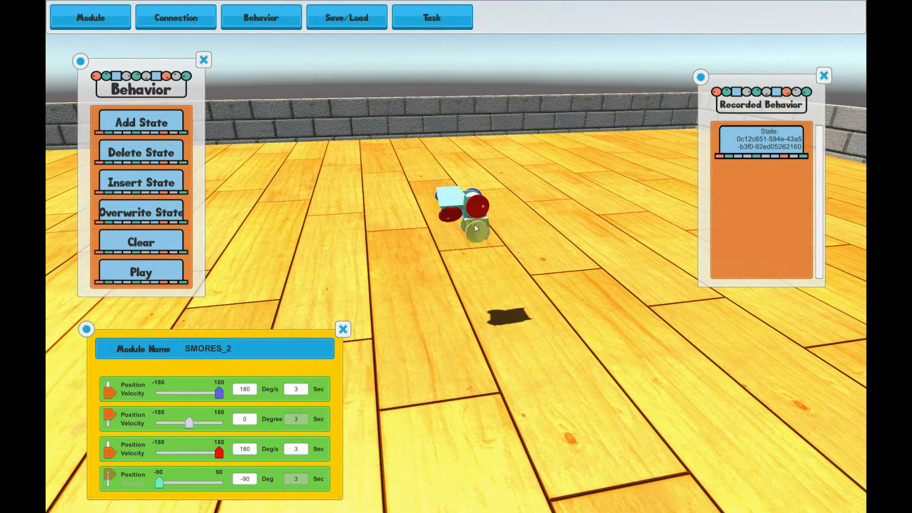
Select the front module, set its second joint to about -33 degrees, and record a new behavior state
click(476, 207)
drag(189, 424, 184, 425)
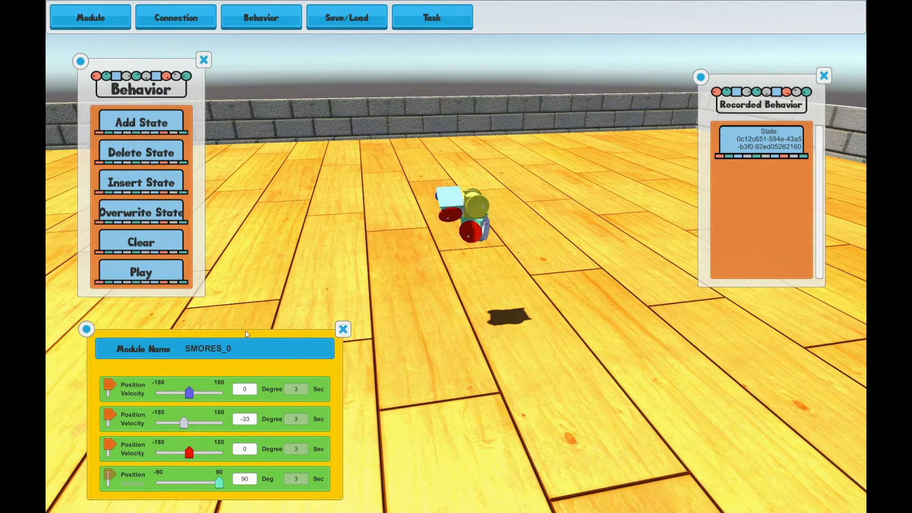
click(177, 132)
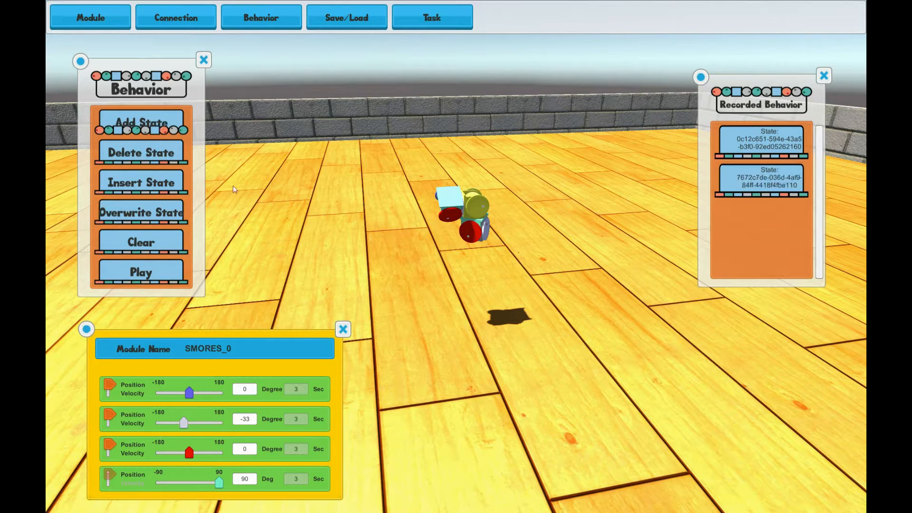
Set the front module's second joint to about 39 degrees and the middle module's to about -44 degrees, and add a state
drag(184, 421, 196, 421)
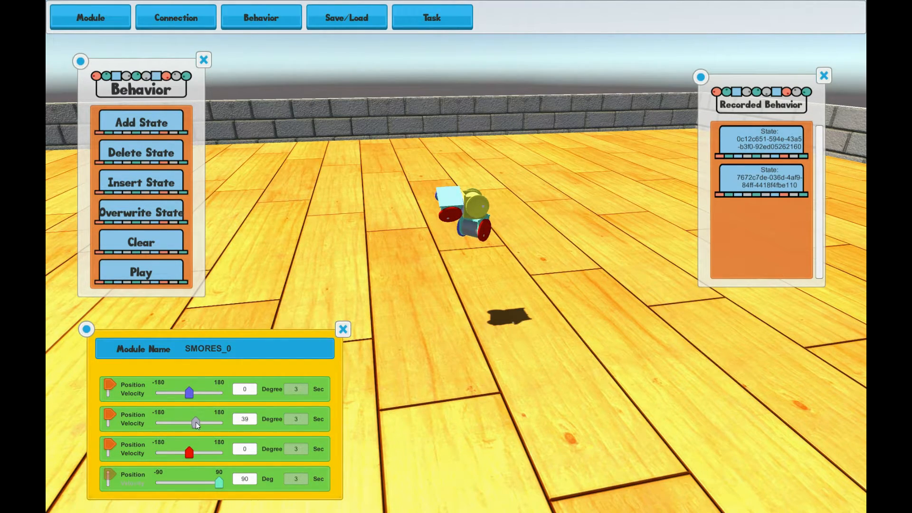
click(452, 210)
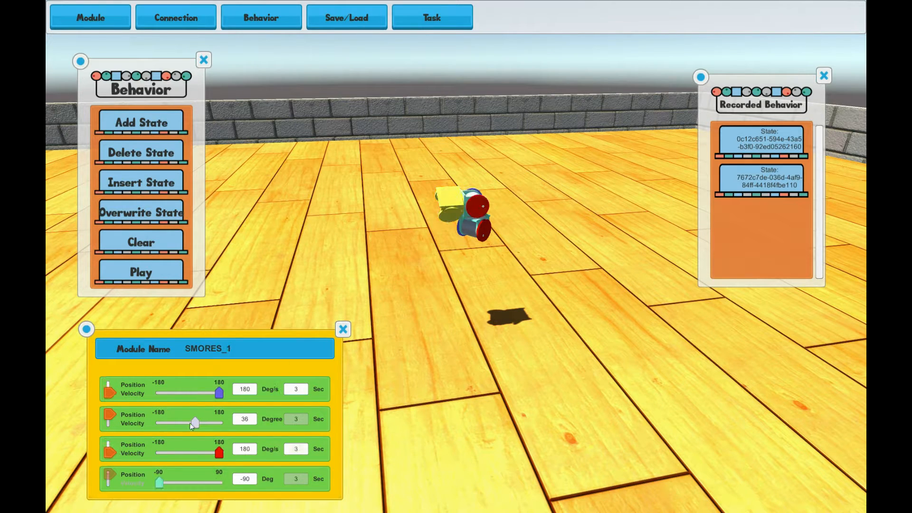
drag(196, 423, 183, 424)
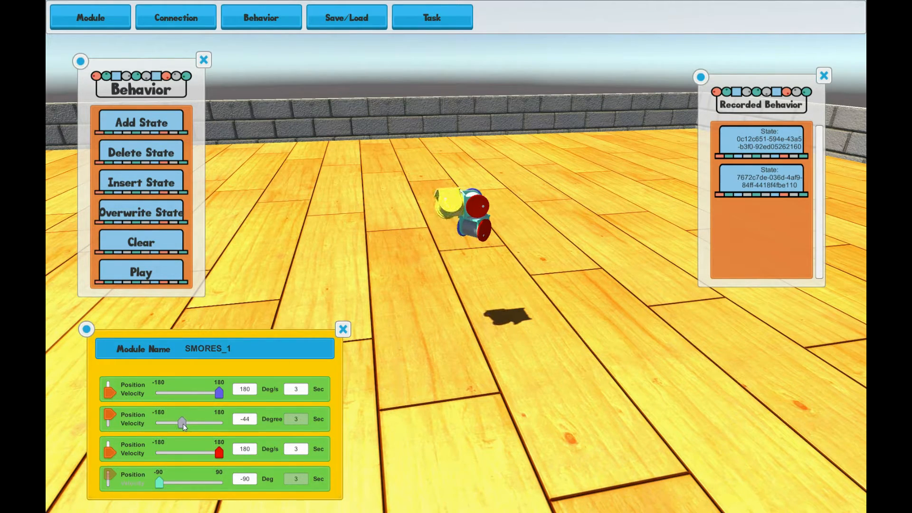
click(149, 125)
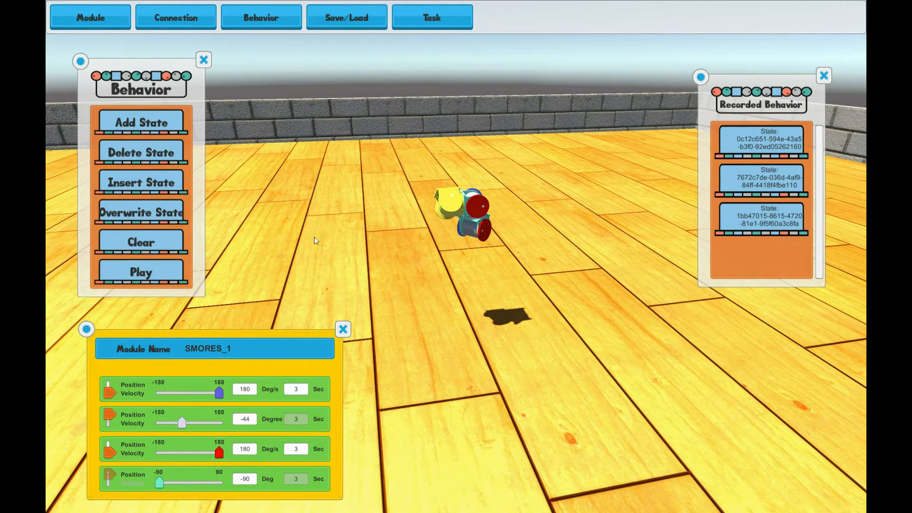
Set the second joint of the middle module and then the front module to 0 degrees
click(243, 417)
text(0)
key(Return)
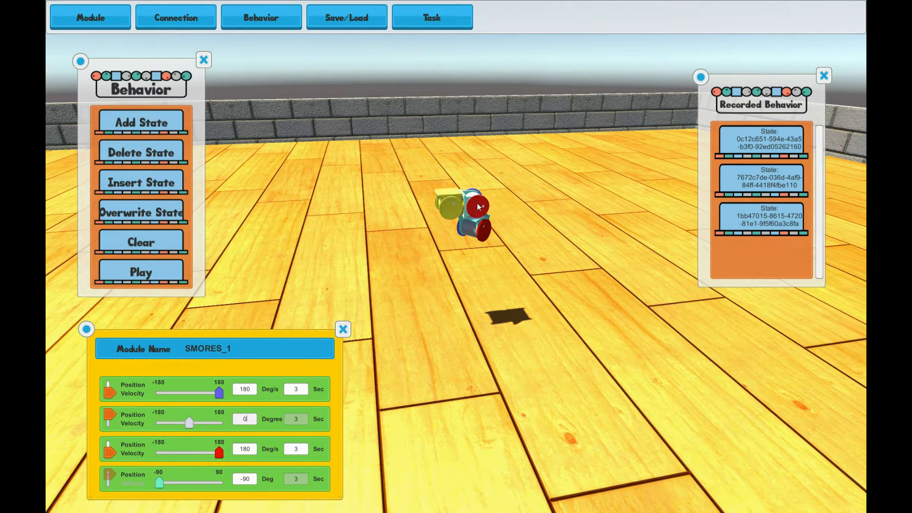
click(478, 206)
click(244, 419)
text(0)
key(Return)
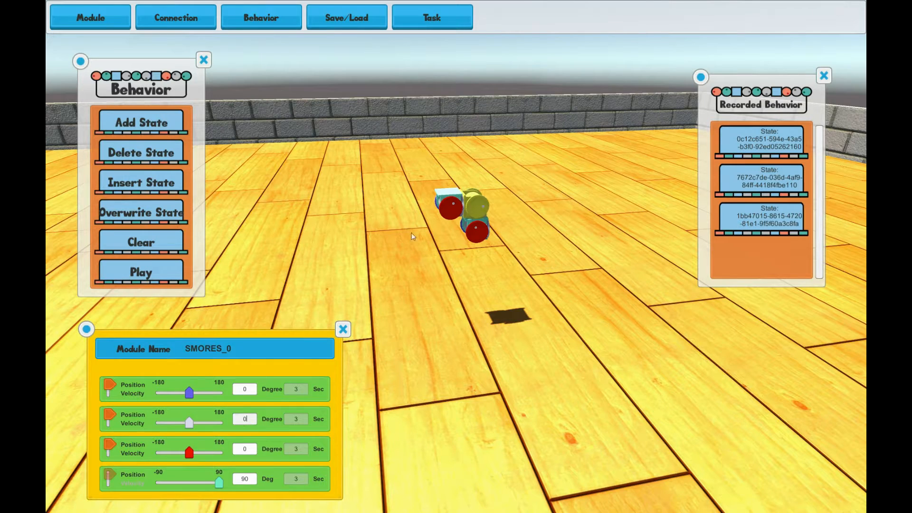
Select both wheel modules and set their first and third joint velocities to -180 deg/s
click(448, 205)
shift+click(475, 232)
drag(220, 401, 152, 404)
drag(219, 455, 154, 457)
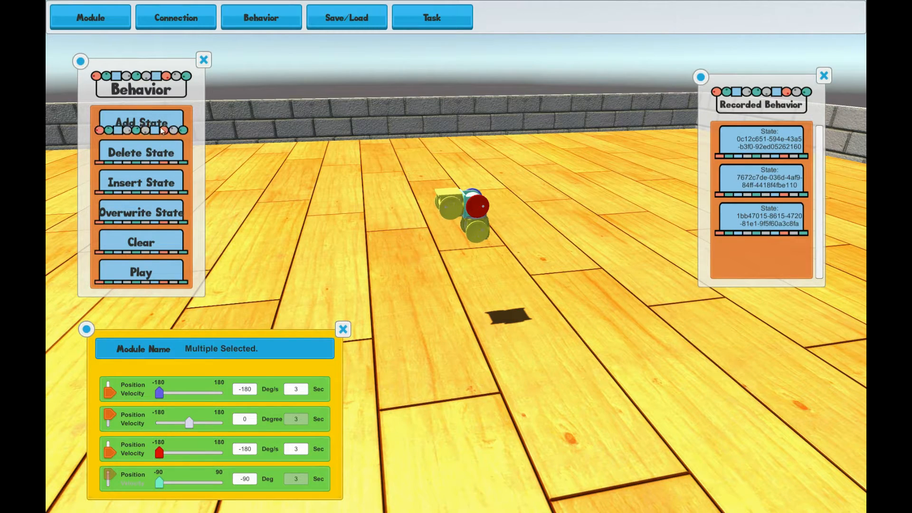
Record the reversed-wheel configuration as a new behavior state
click(142, 123)
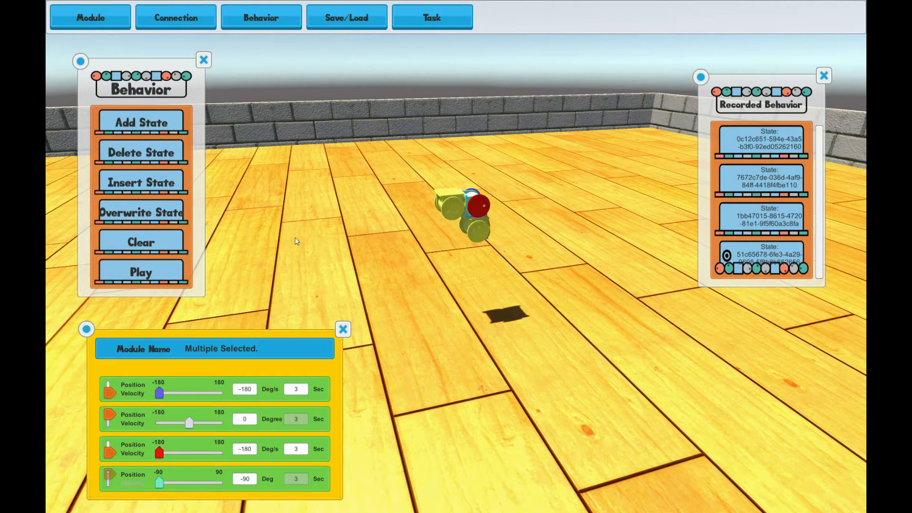
click(157, 153)
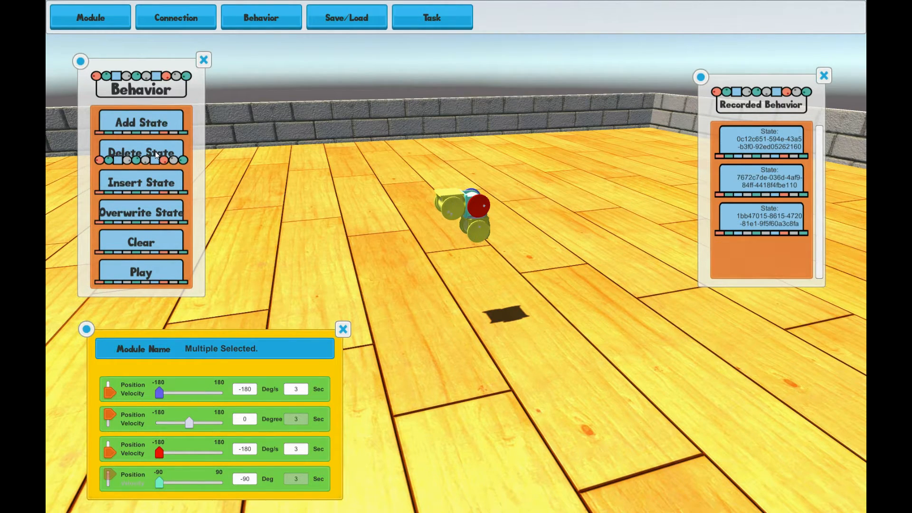
click(475, 231)
click(477, 233)
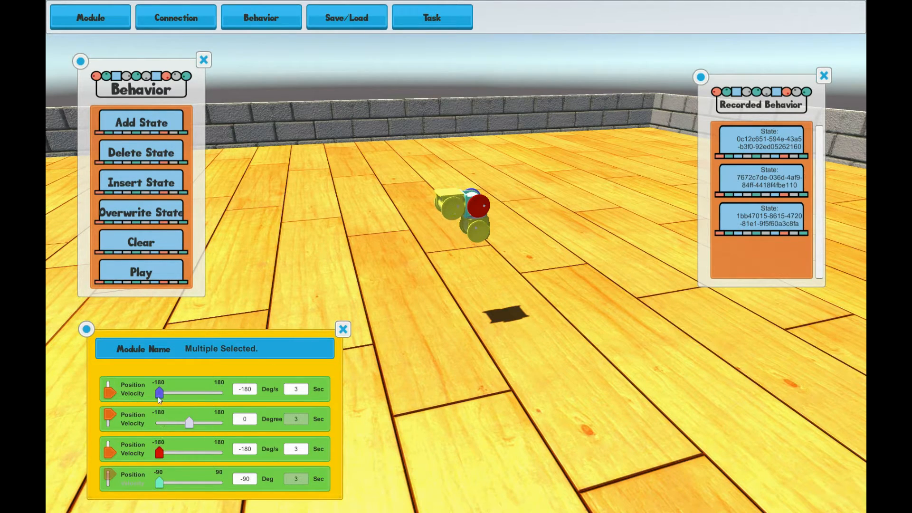
click(141, 123)
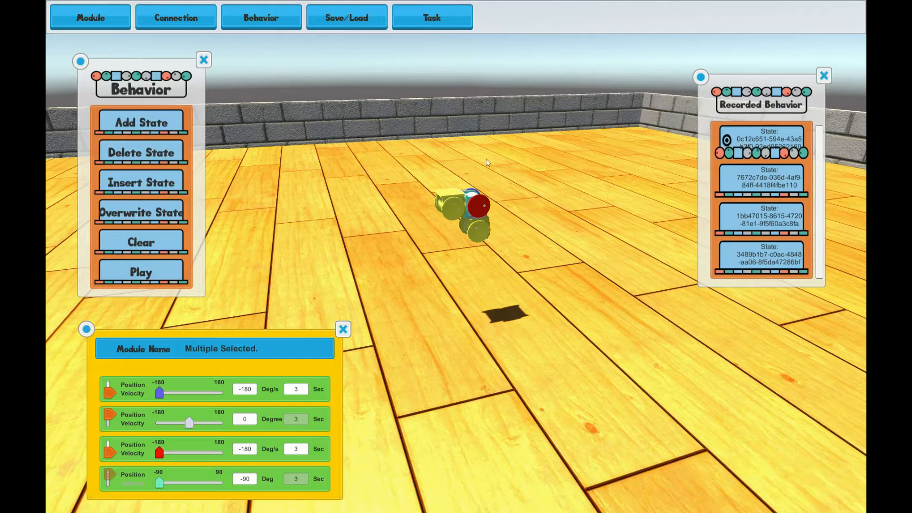
Play the recorded behavior and follow the robot as it drives
click(161, 269)
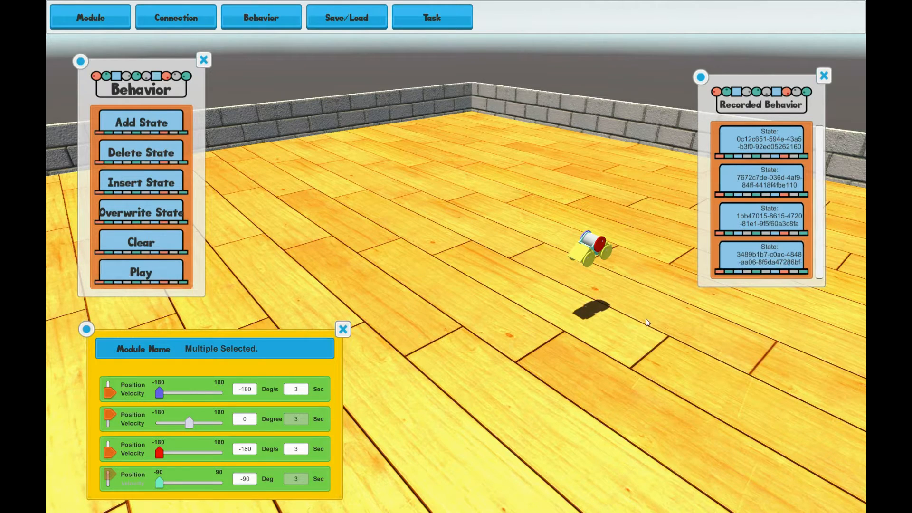
middle_drag(648, 324, 545, 305)
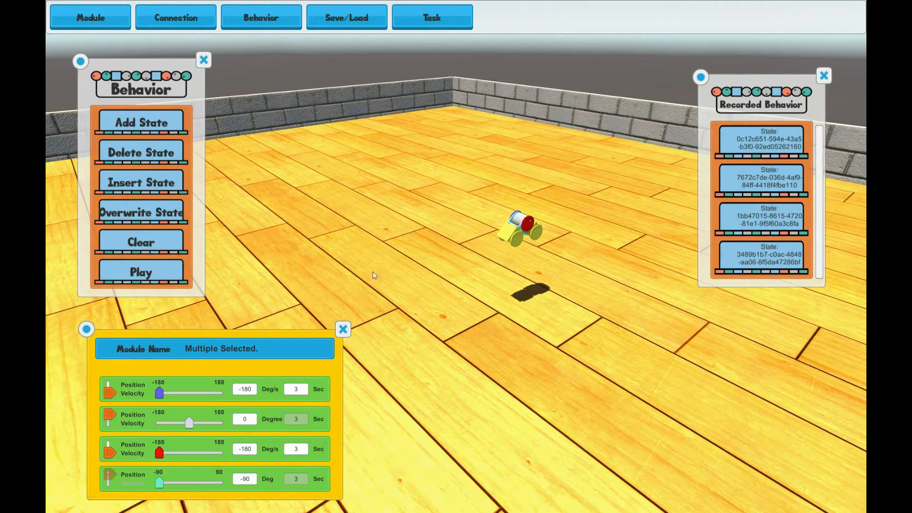
click(157, 246)
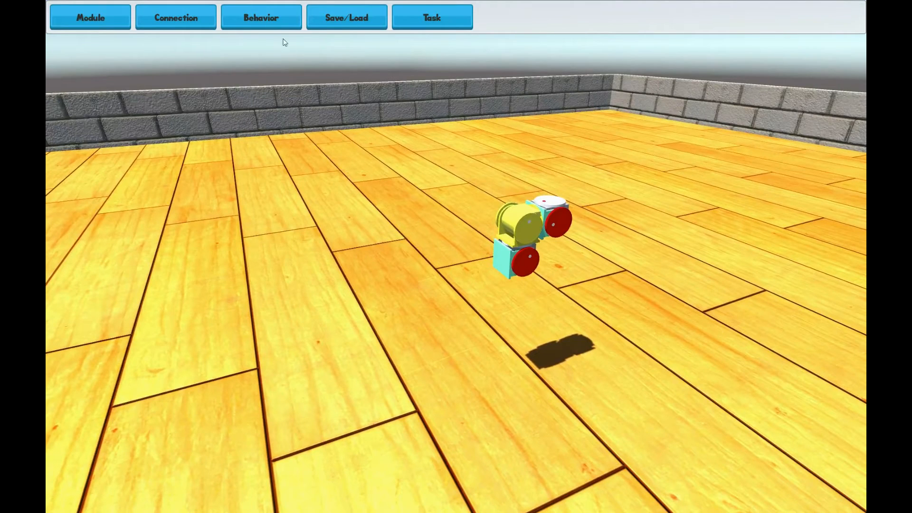
Save the configuration as ThreeModuleCar, entering the user's name
click(316, 22)
drag(129, 81, 73, 127)
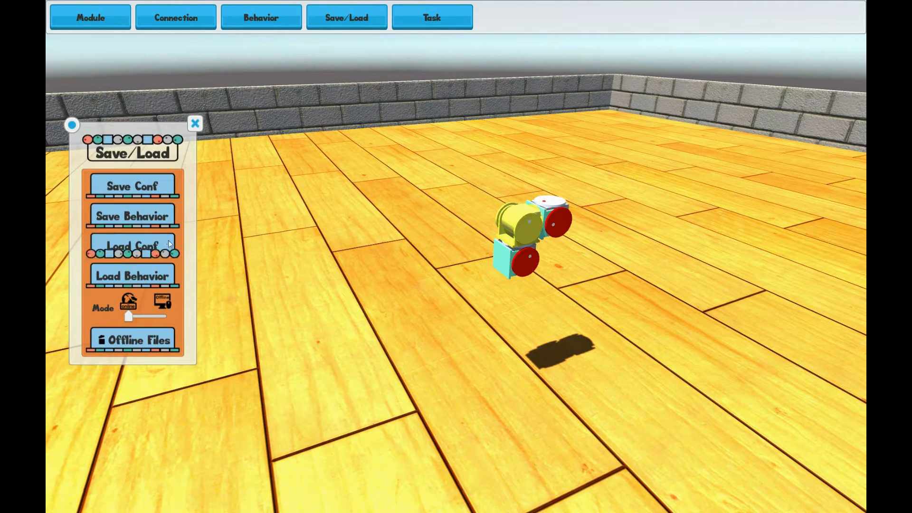
click(150, 189)
click(297, 404)
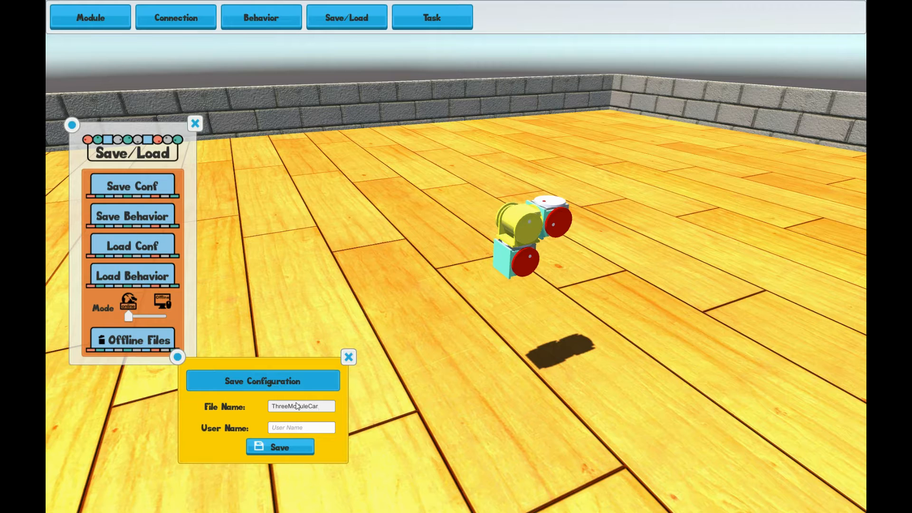
click(301, 427)
text(Jim)
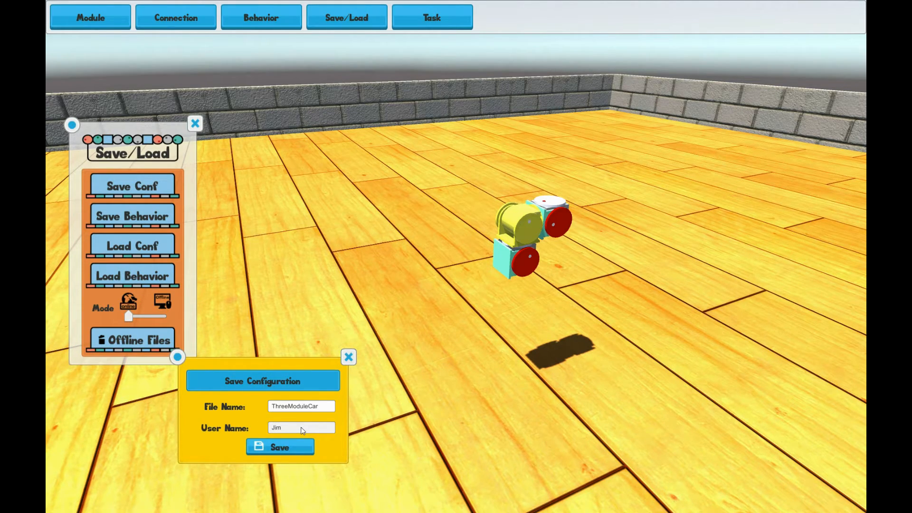
click(282, 446)
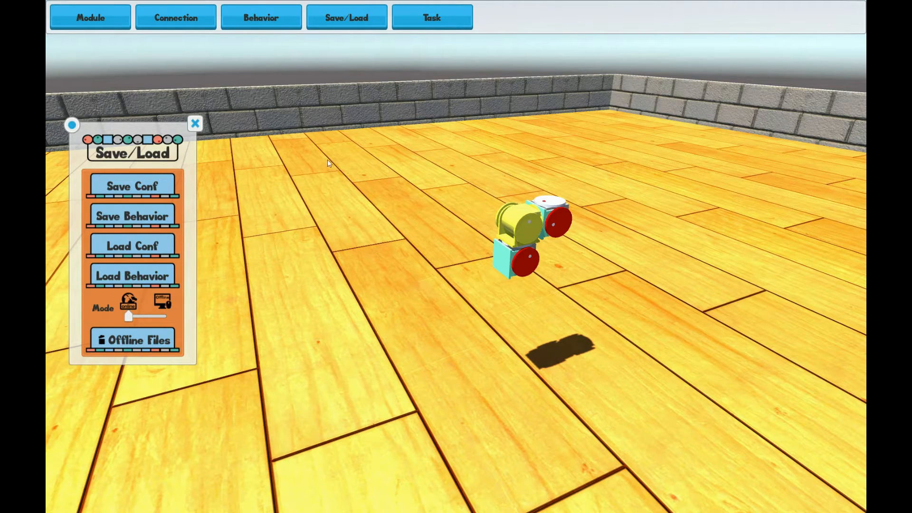
Open the behavior panels to review the recorded states, then close them
click(262, 24)
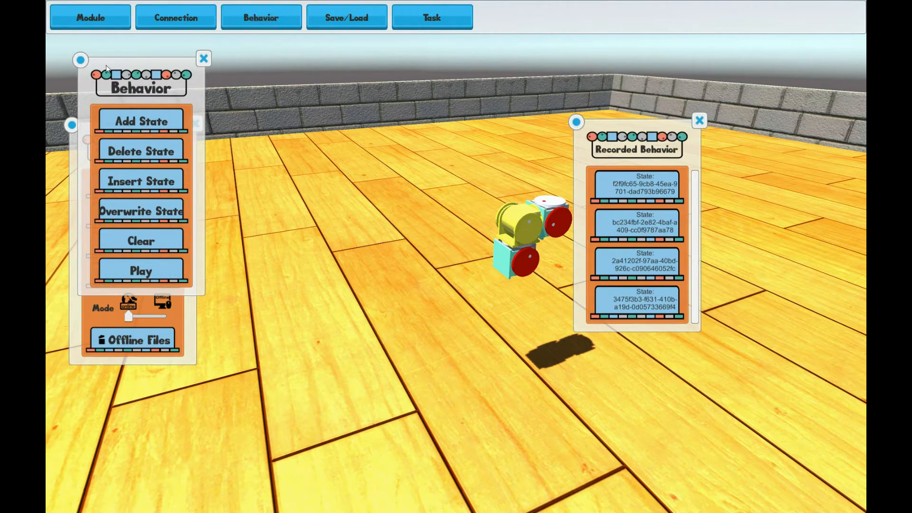
drag(82, 60, 231, 70)
drag(576, 121, 613, 119)
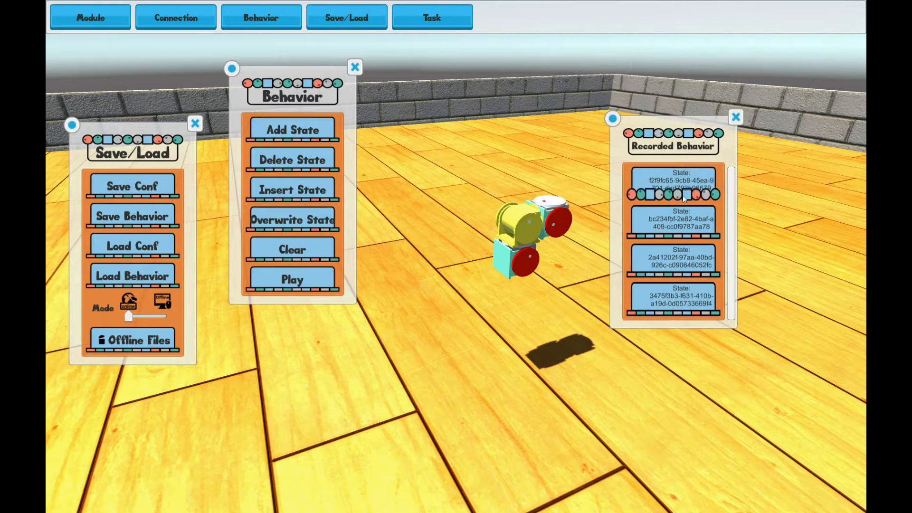
click(736, 122)
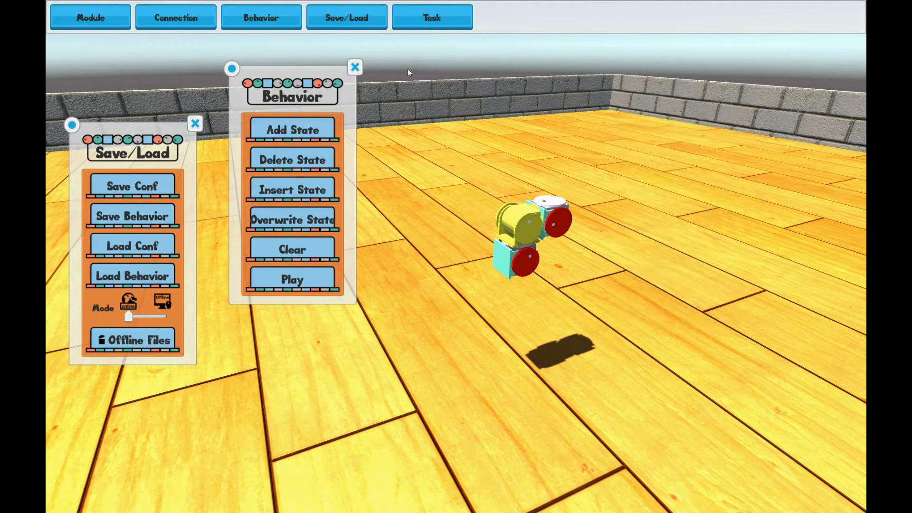
click(355, 67)
Save the behavior as ThreeModuleCar under the same user name
click(159, 216)
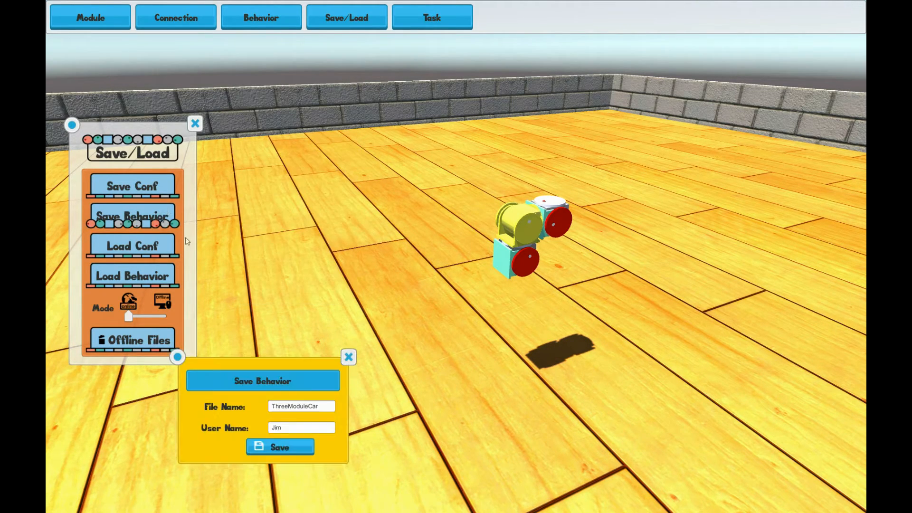
click(323, 409)
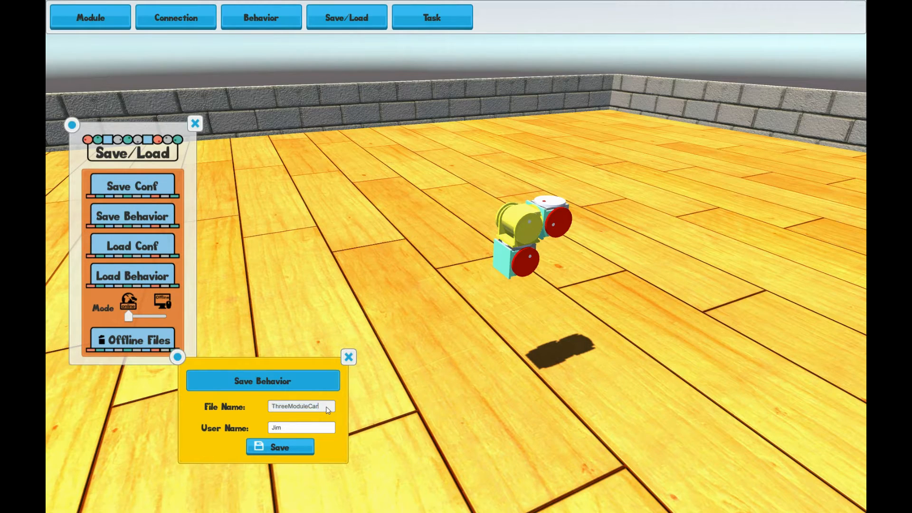
click(287, 451)
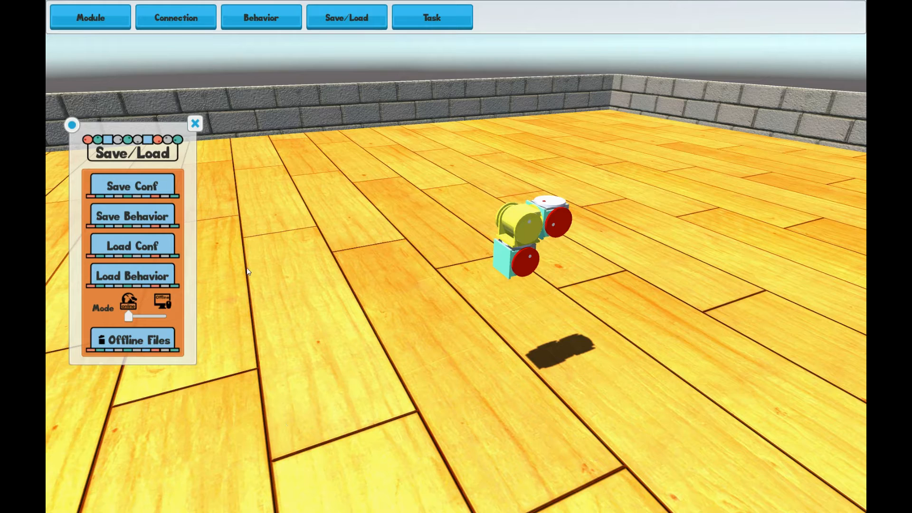
Clear all modules from the scene and close the module panel
click(90, 17)
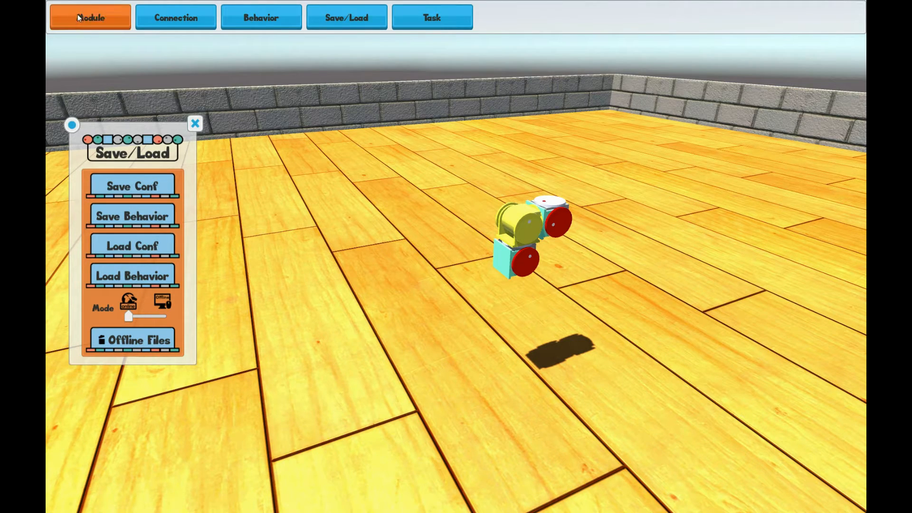
click(144, 405)
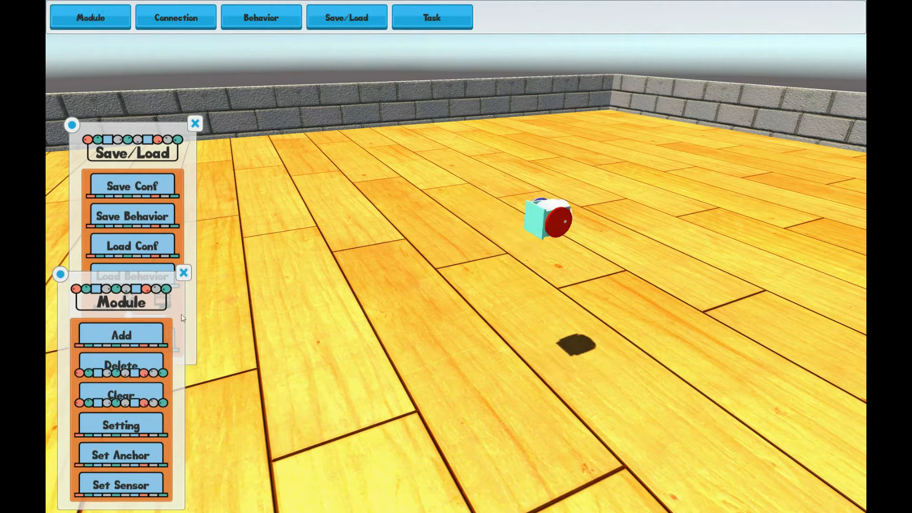
click(183, 273)
Open the behavior panels to inspect the recorded state list, then close them
click(275, 21)
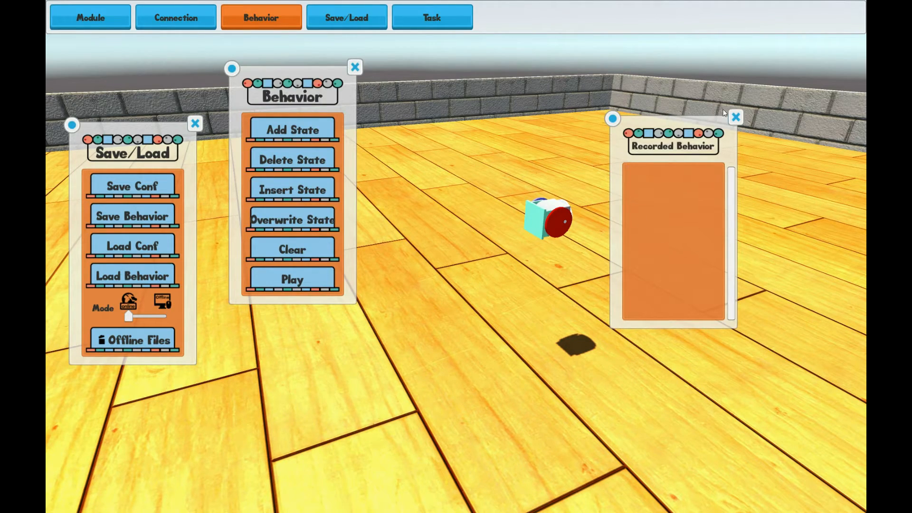
click(734, 117)
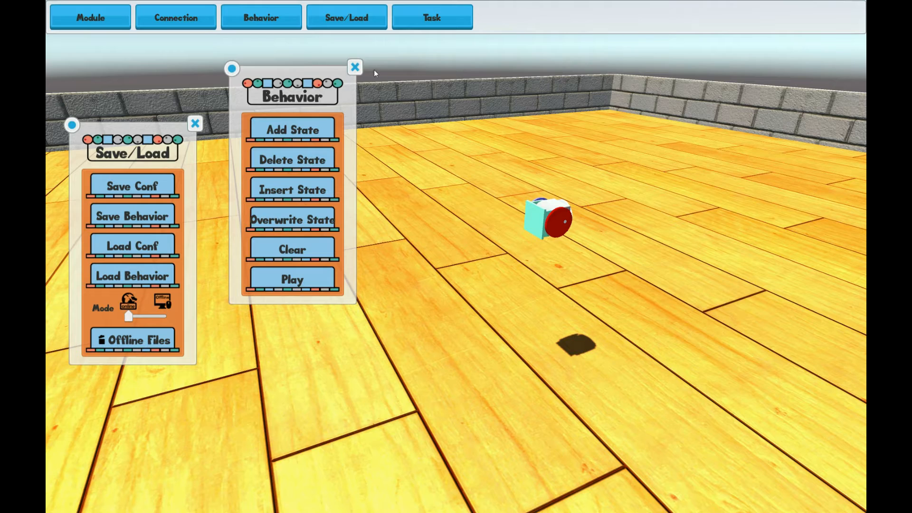
click(354, 68)
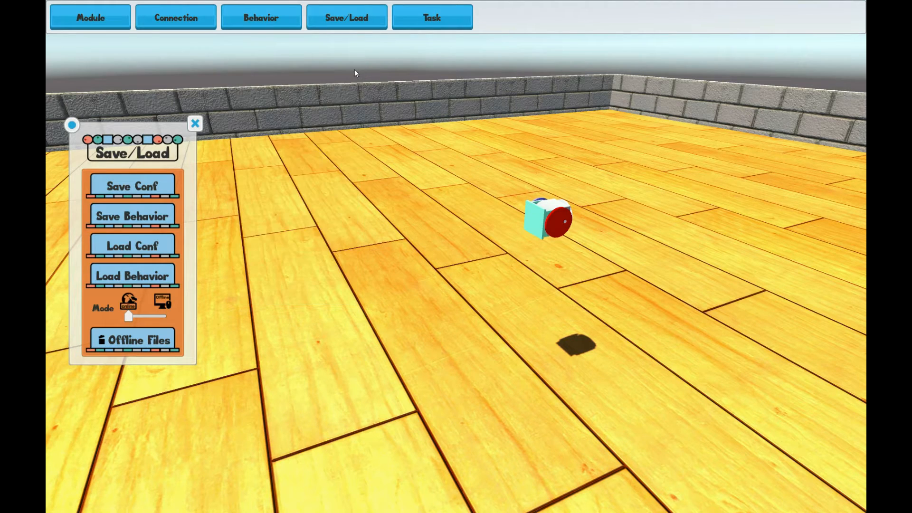
Load the ThreeModuleCar configuration by searching the saved list for Three
click(140, 246)
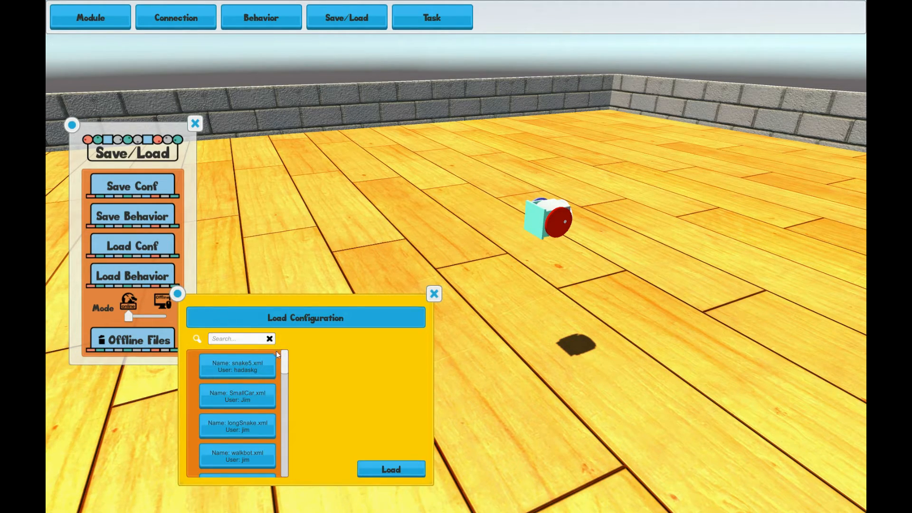
scroll(275, 361, down, 5)
scroll(278, 411, up, 5)
drag(286, 379, 285, 353)
click(252, 342)
text(Three)
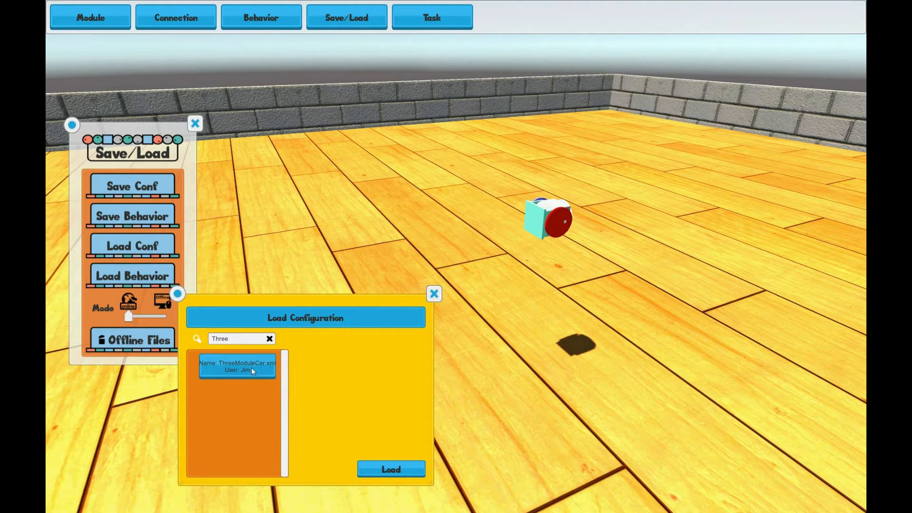
click(249, 370)
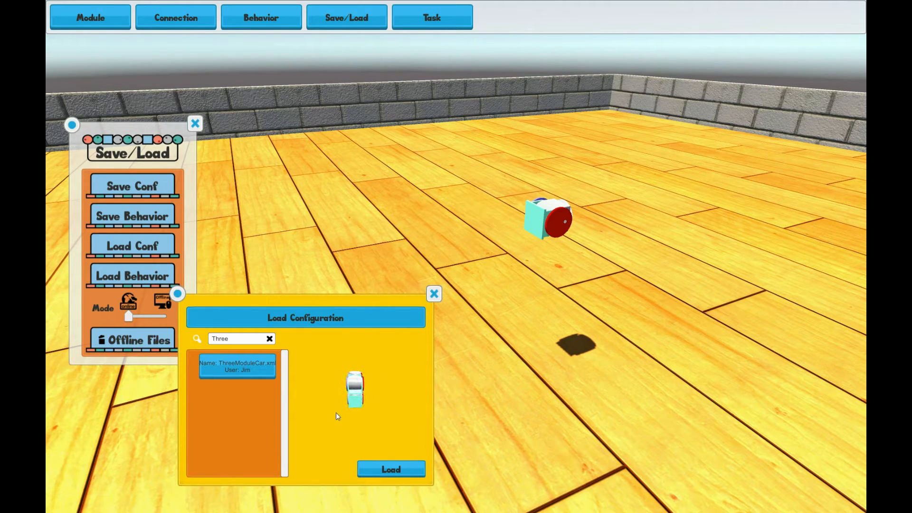
click(383, 467)
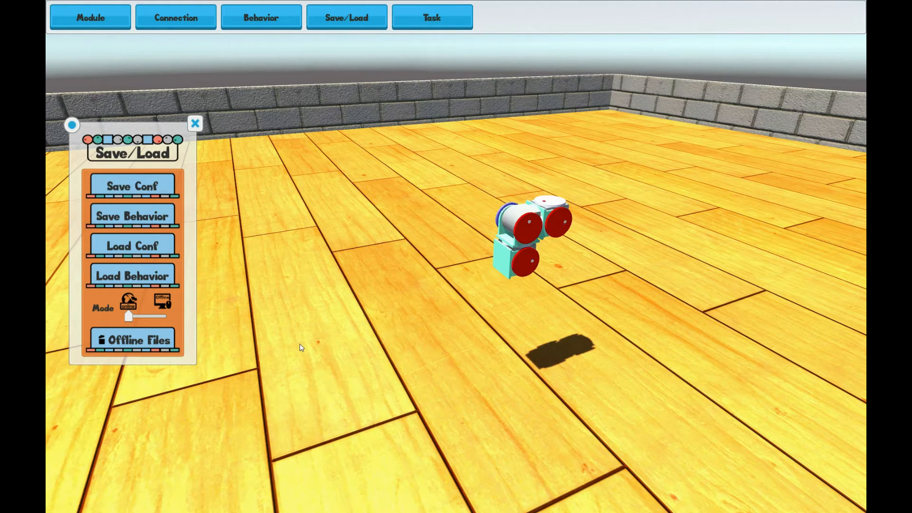
Load the ThreeModuleCarDrive behavior from the saved behaviors list and close the Save/Load panel
click(132, 276)
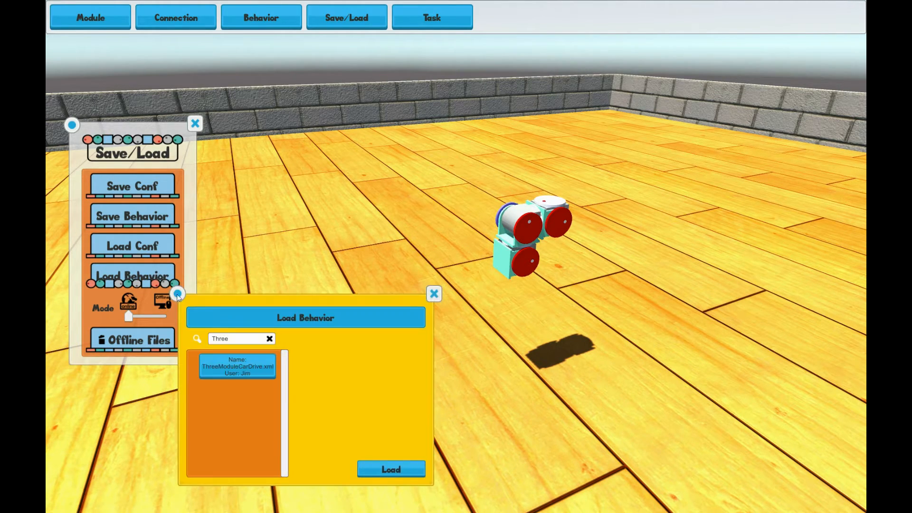
click(226, 369)
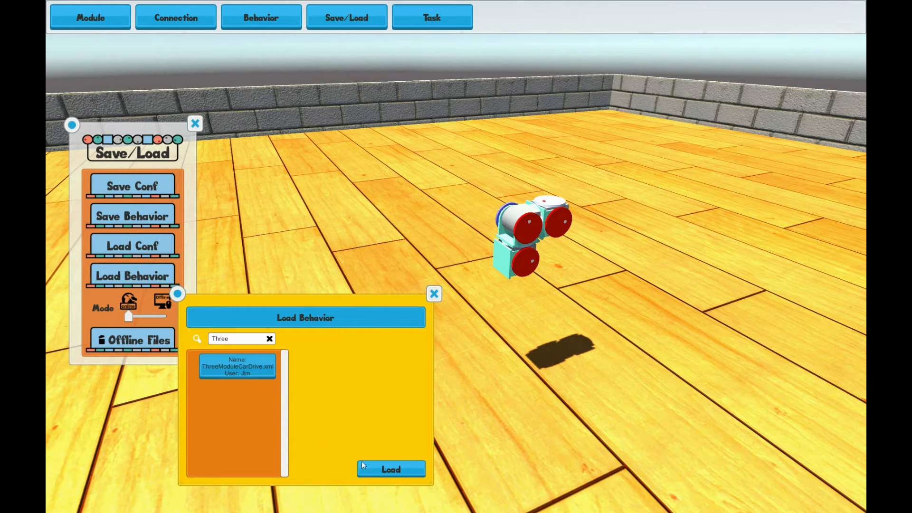
click(386, 471)
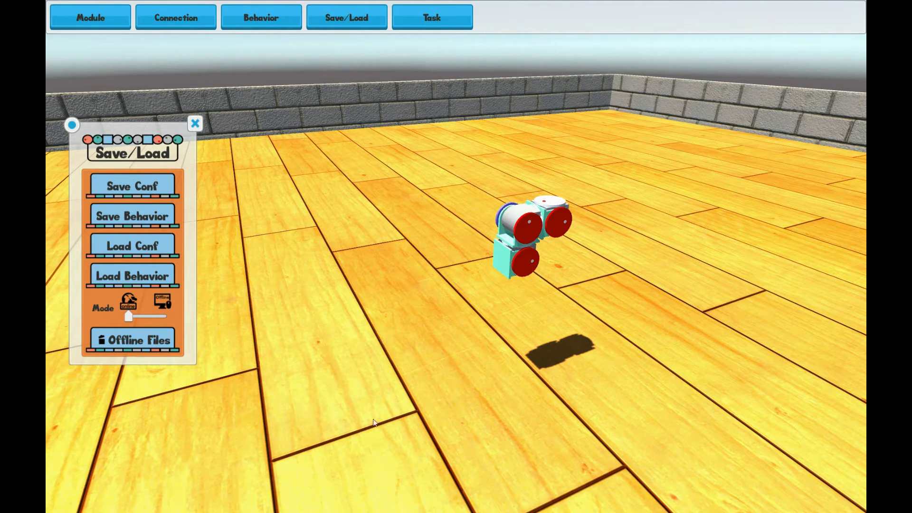
click(195, 124)
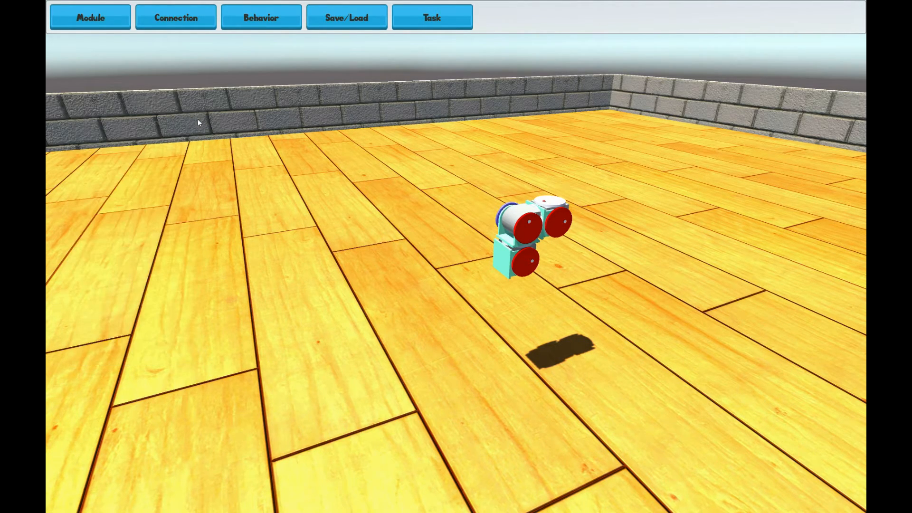
Play the loaded driving behavior on the car, then close the Behavior and Recorded Behavior panels
click(250, 17)
click(293, 279)
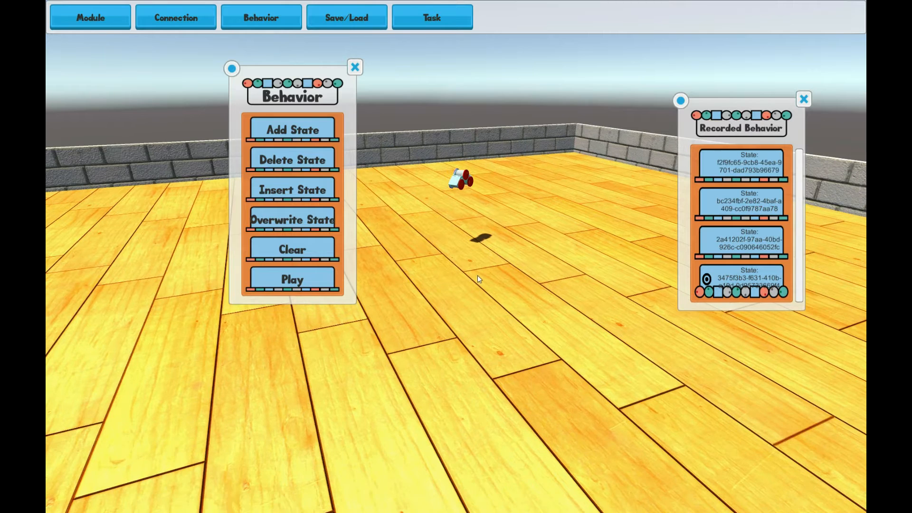
click(355, 67)
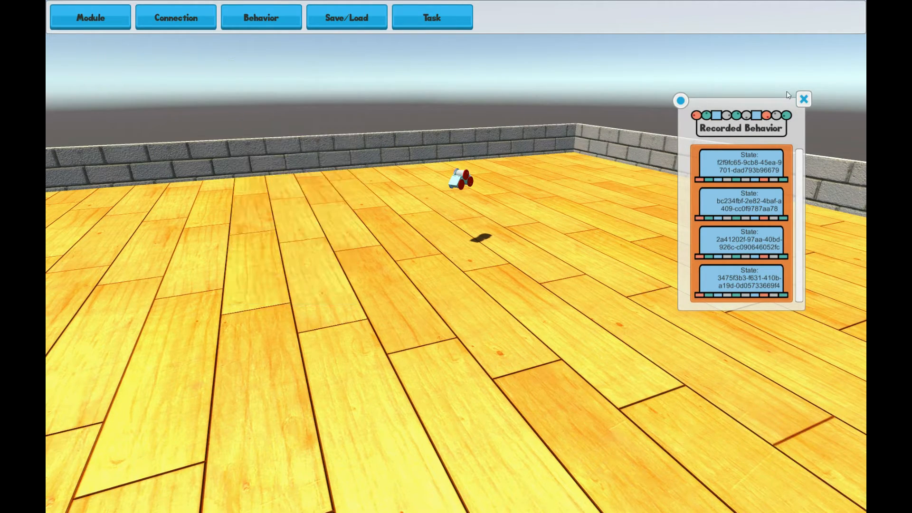
click(804, 98)
Clear all modules from the scene and close the module panel
click(111, 14)
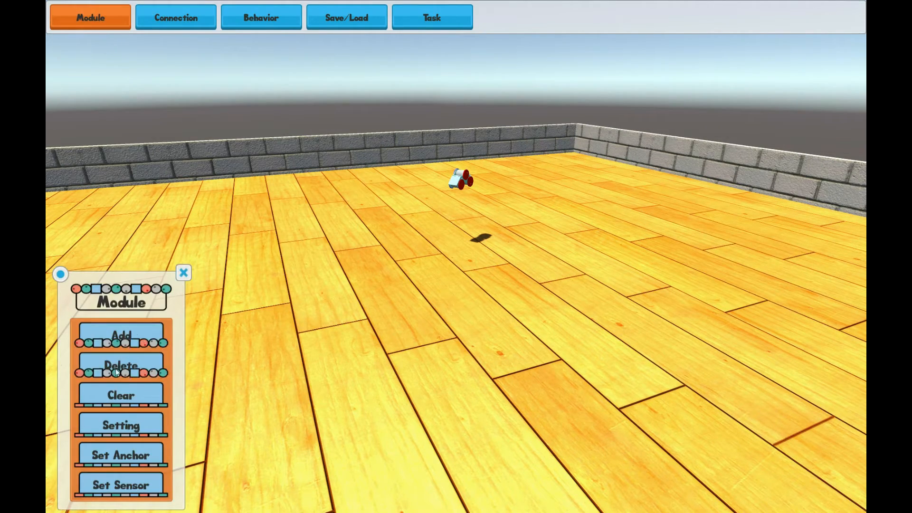
click(113, 398)
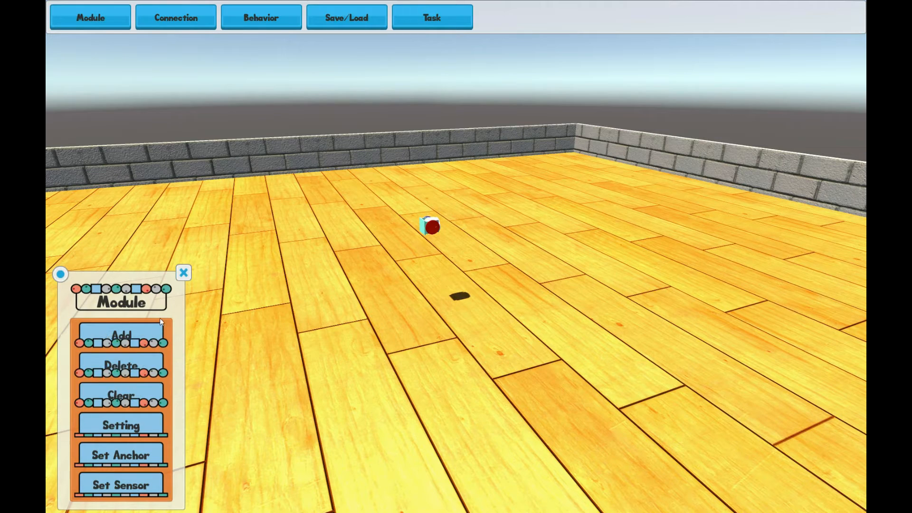
click(184, 273)
Load the Loop configuration by scrolling through the saved configurations list
click(343, 19)
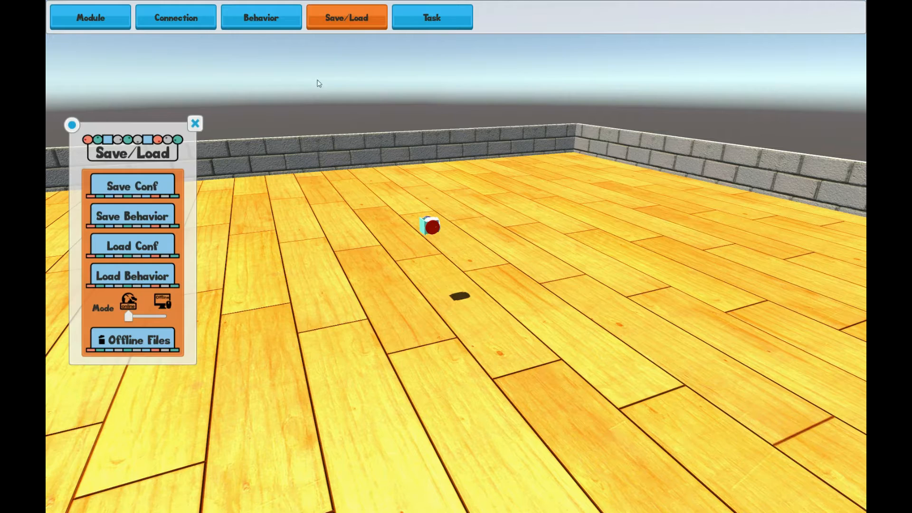
click(154, 246)
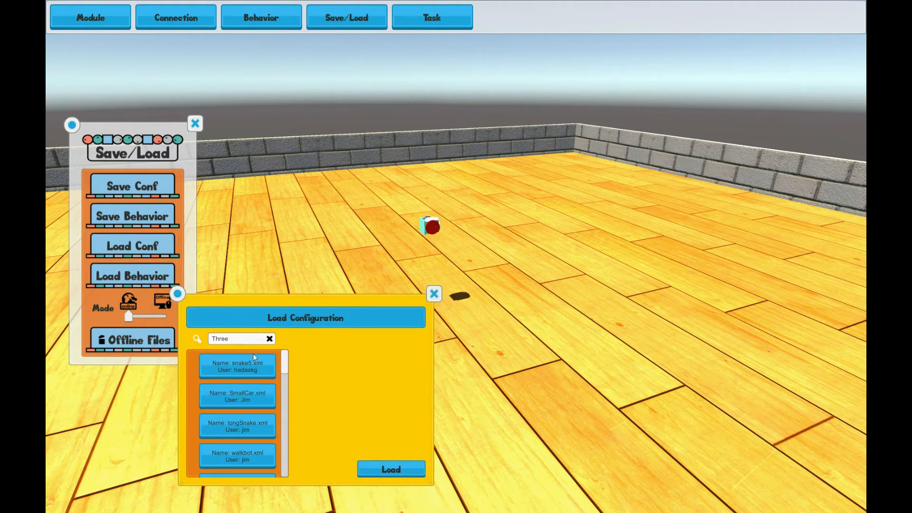
scroll(283, 360, down, 2)
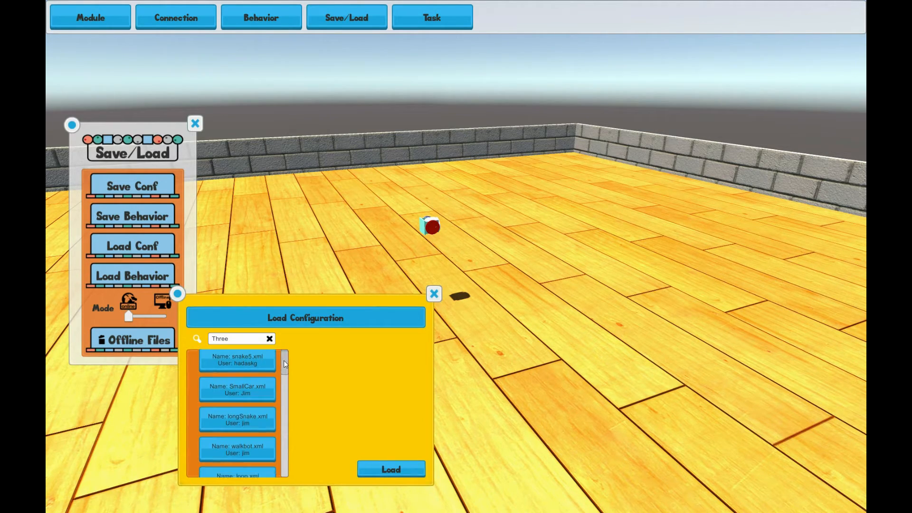
drag(284, 364, 284, 375)
click(255, 420)
click(386, 469)
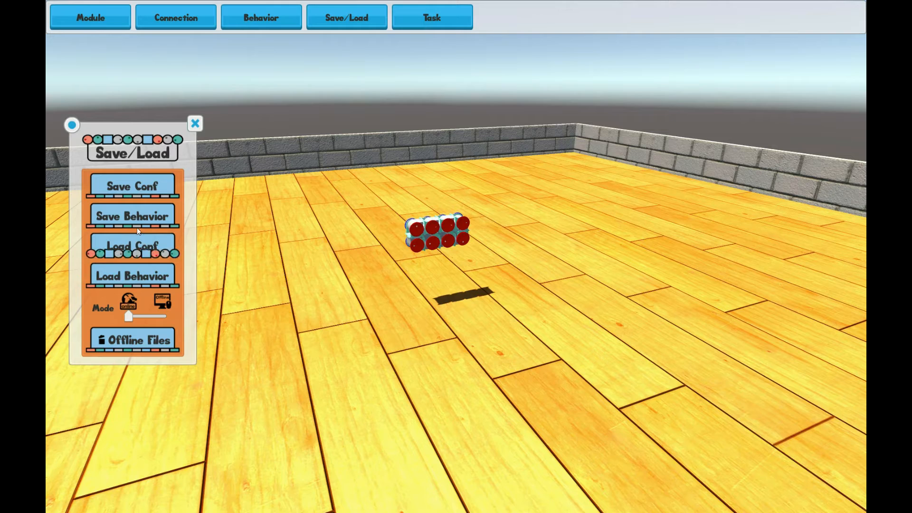
Load the forward behavior for the loop and close the Save/Load panel
click(128, 278)
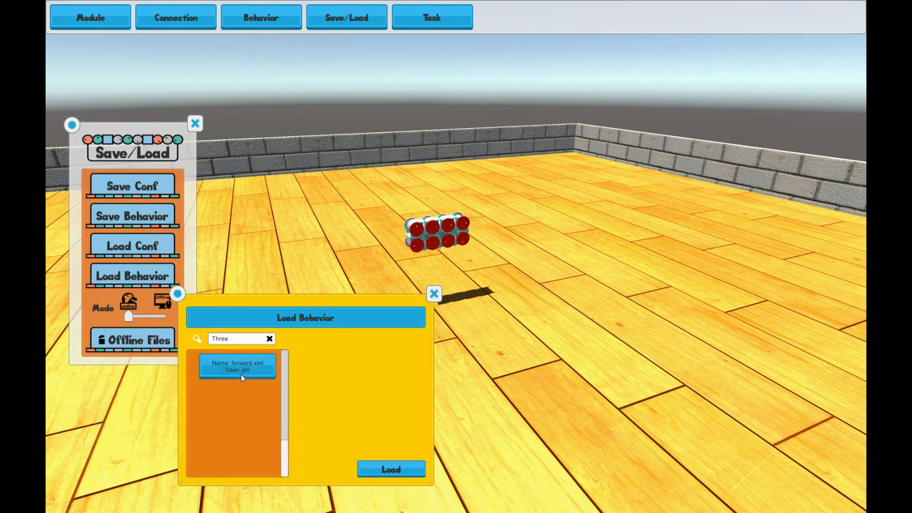
click(391, 471)
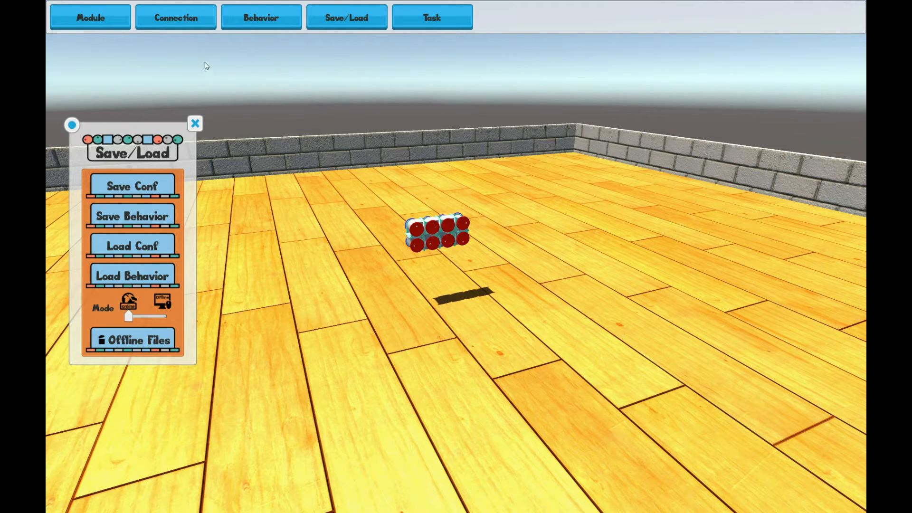
click(195, 123)
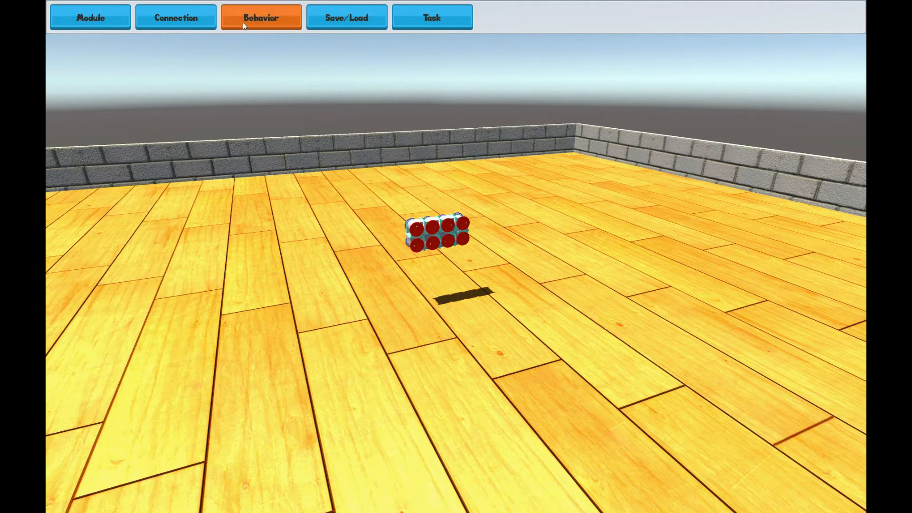
Play the forward behavior on the loop robot, then close both behavior panels
click(261, 17)
click(288, 285)
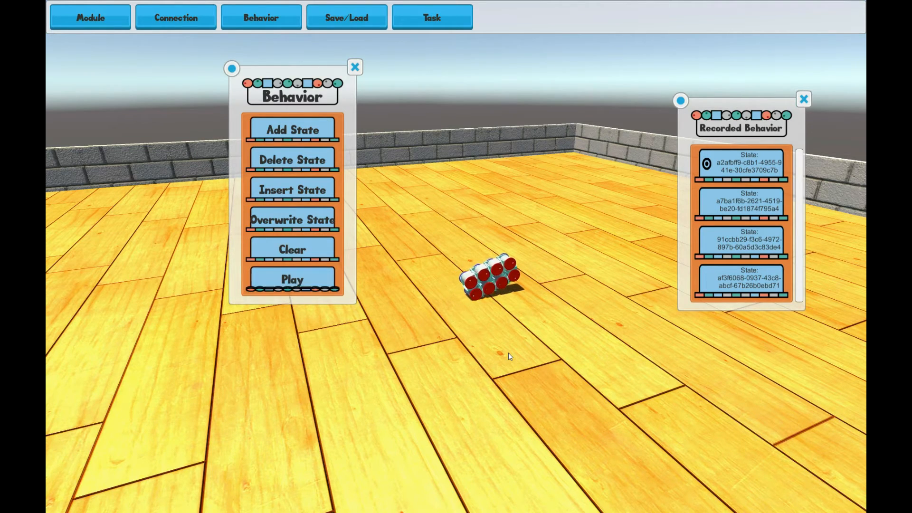
click(301, 280)
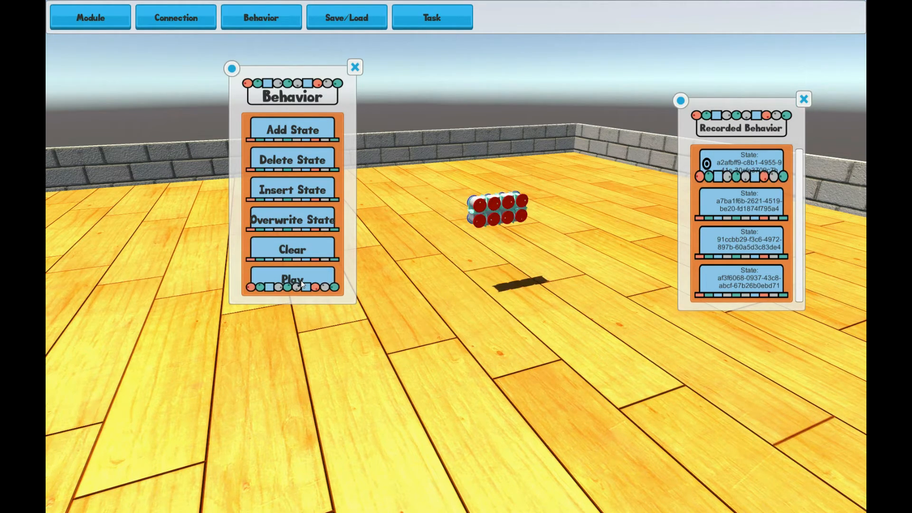
click(354, 67)
click(803, 99)
Switch the storage mode to offline and save the configuration with file name Loop under the existing user name
click(354, 21)
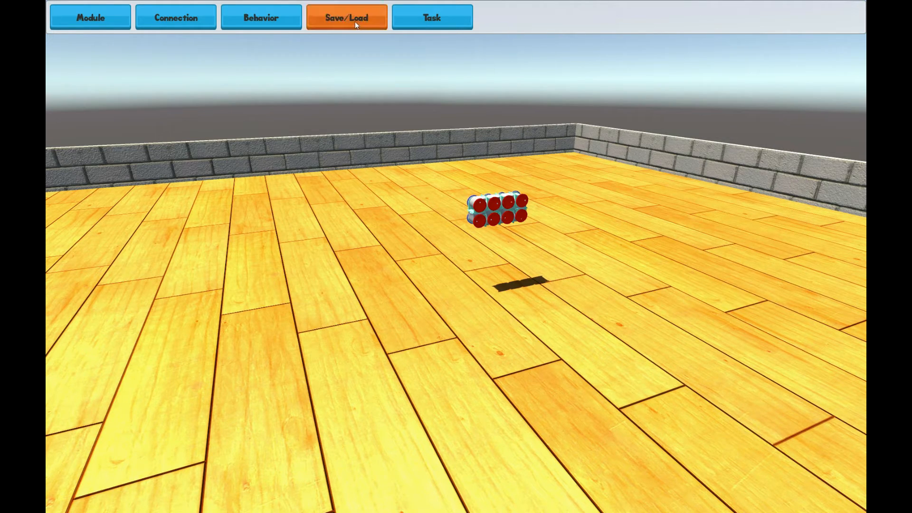
drag(127, 317, 158, 320)
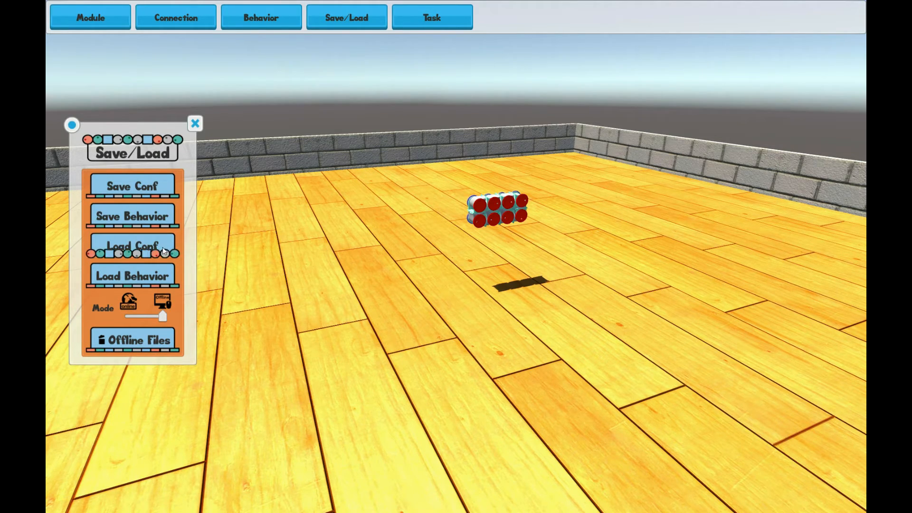
click(147, 187)
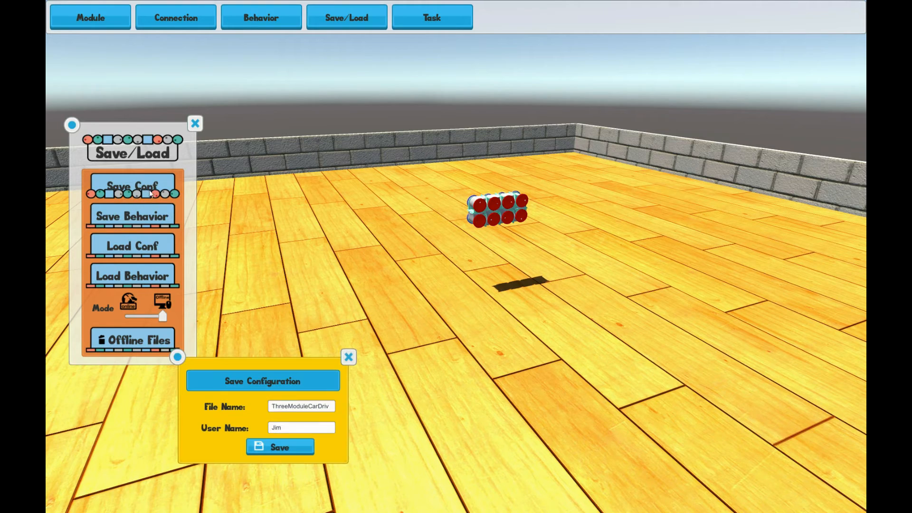
key(BackSpace)
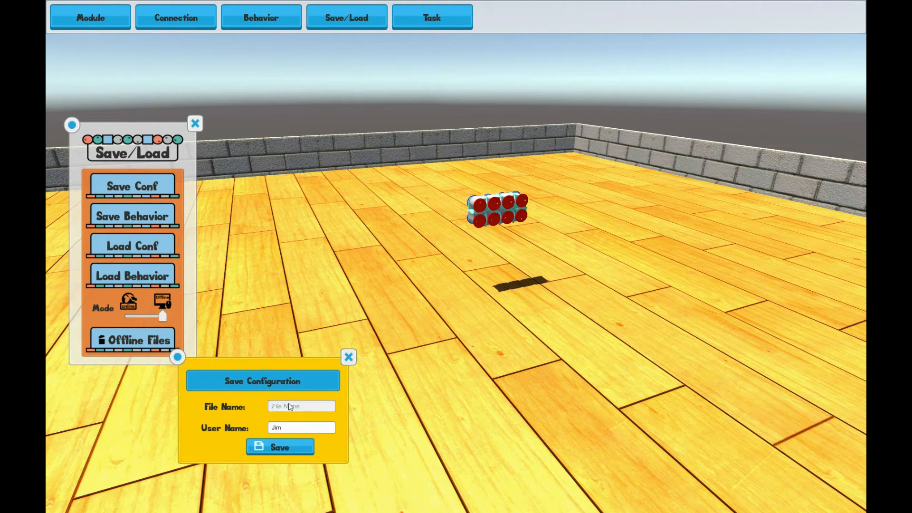
text(Loop)
click(278, 446)
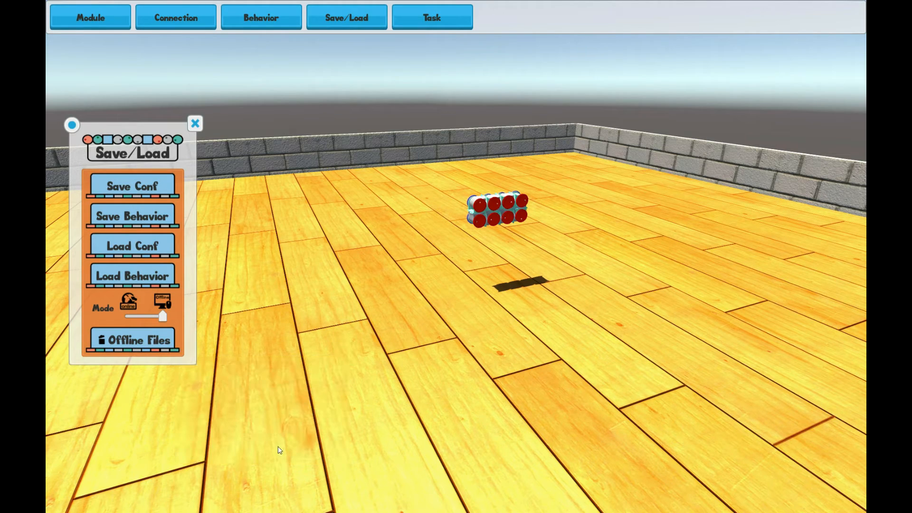
Load the Loop configuration from the offline configuration list
click(150, 251)
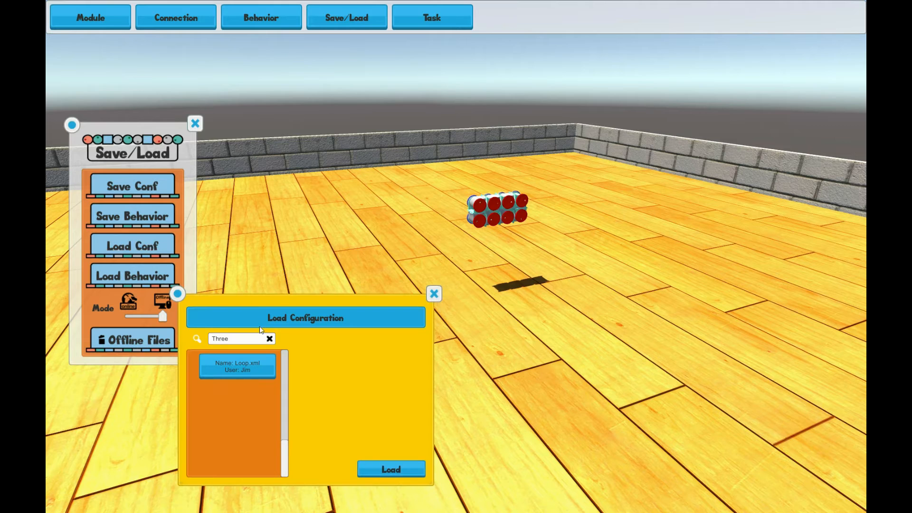
drag(182, 294, 250, 275)
click(291, 351)
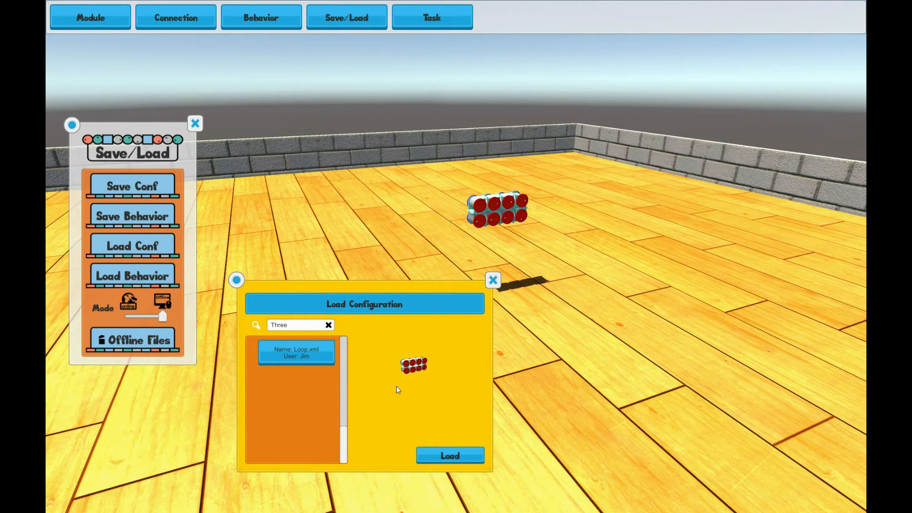
click(450, 454)
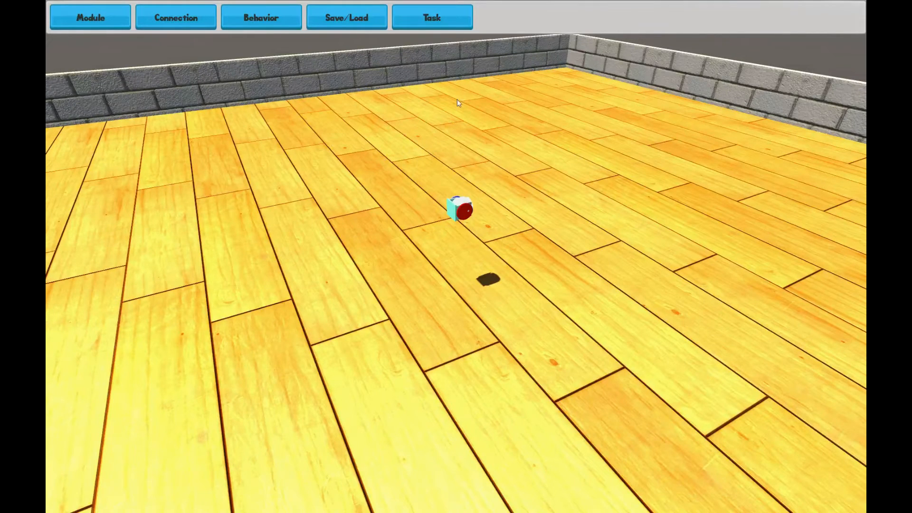
Open the Load Task dialog and browse the Press The button, Push The Box and Find All Five Dots task categories
click(439, 21)
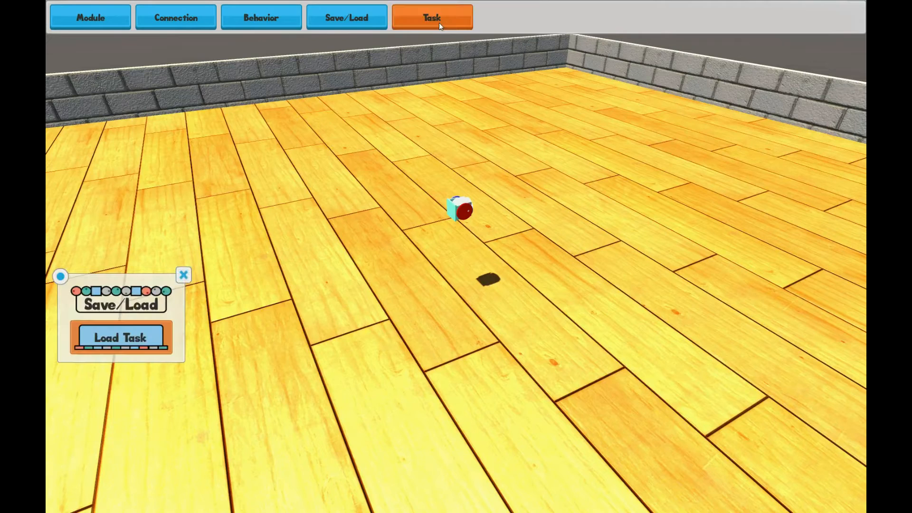
click(139, 334)
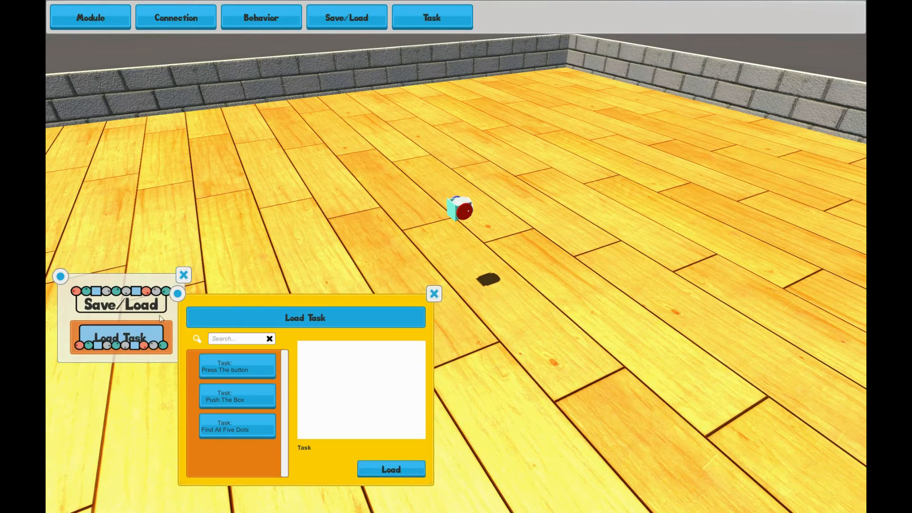
click(183, 275)
drag(192, 318, 99, 177)
click(122, 226)
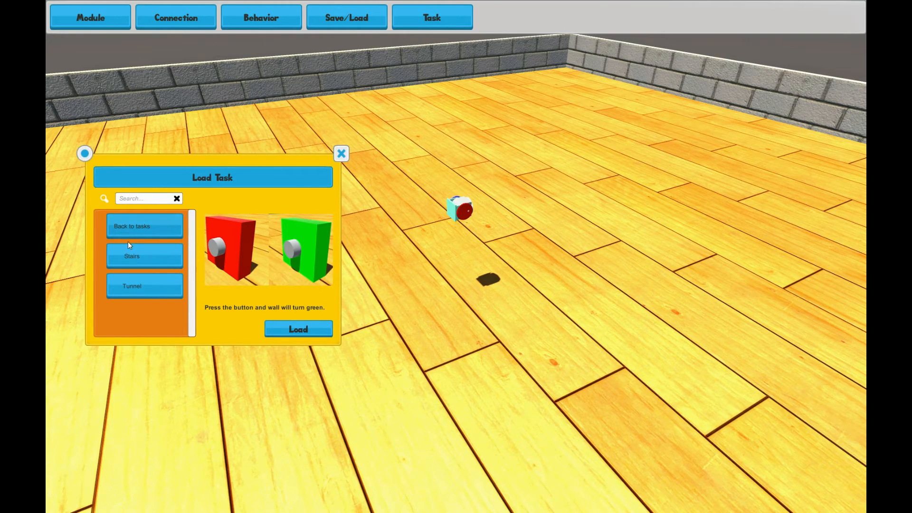
click(148, 226)
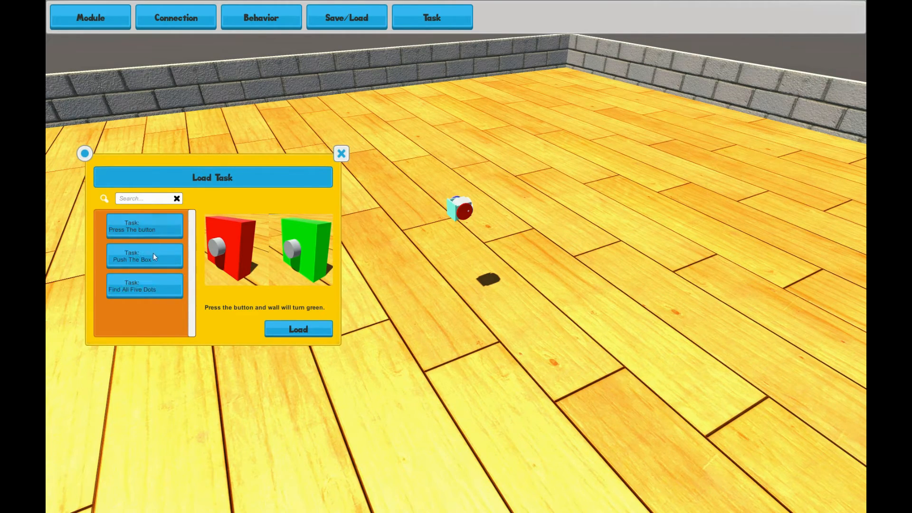
click(160, 261)
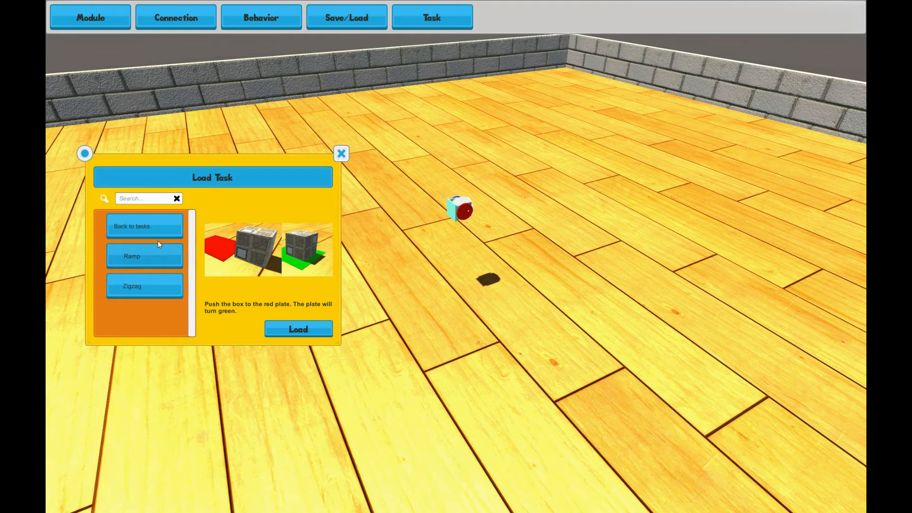
click(168, 227)
click(149, 291)
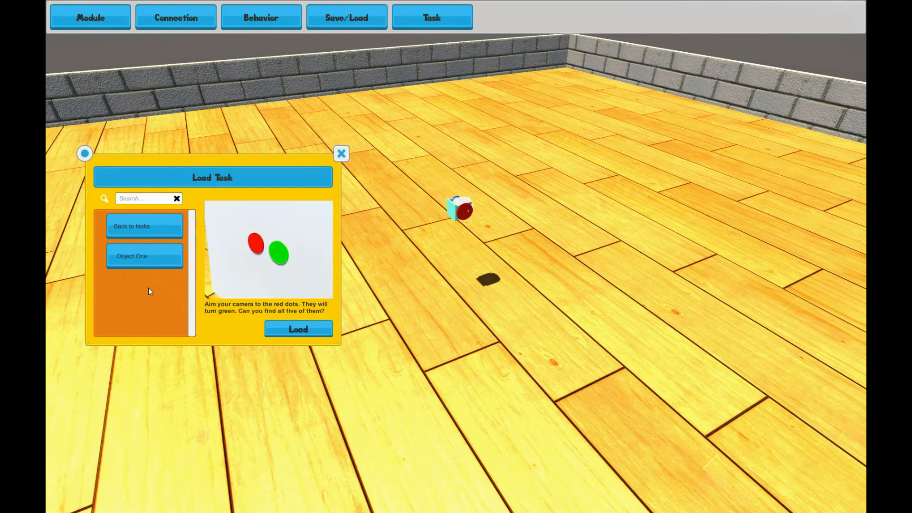
click(164, 224)
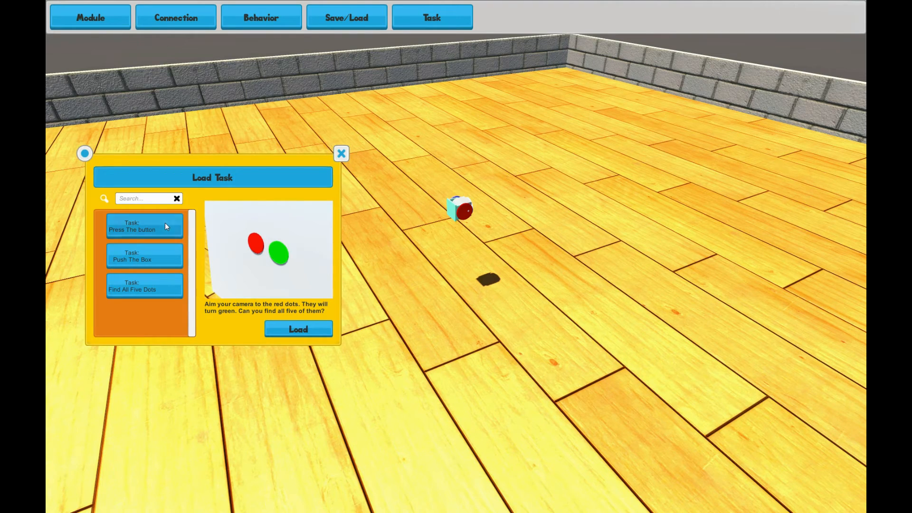
Preview the Stairs and Tunnel levels of the Press The button task
click(165, 225)
click(153, 255)
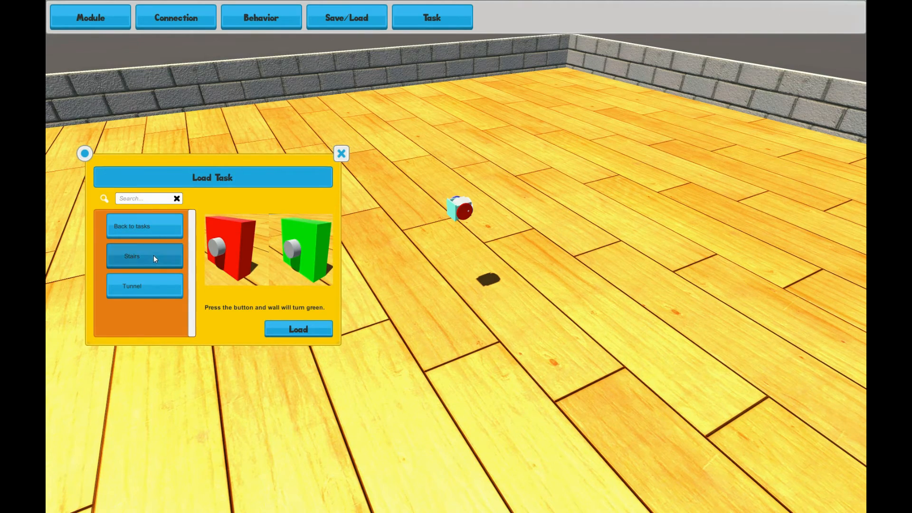
click(166, 292)
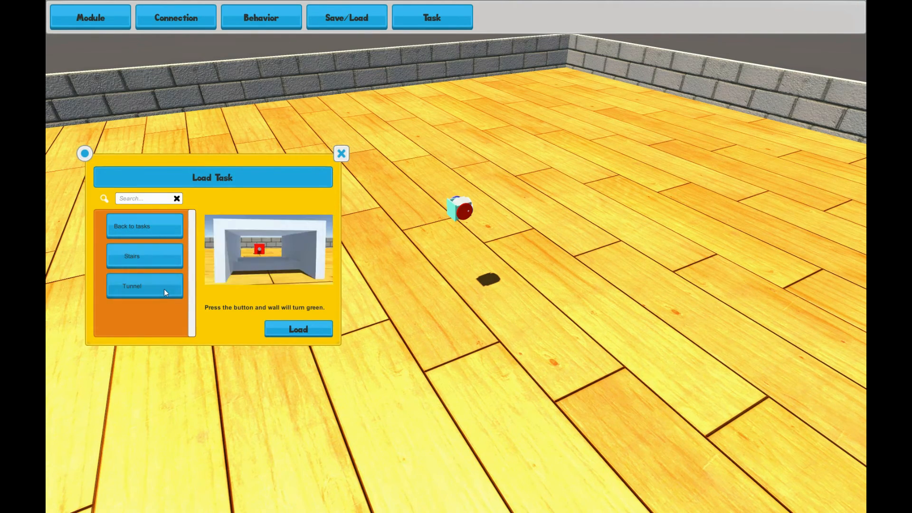
click(160, 255)
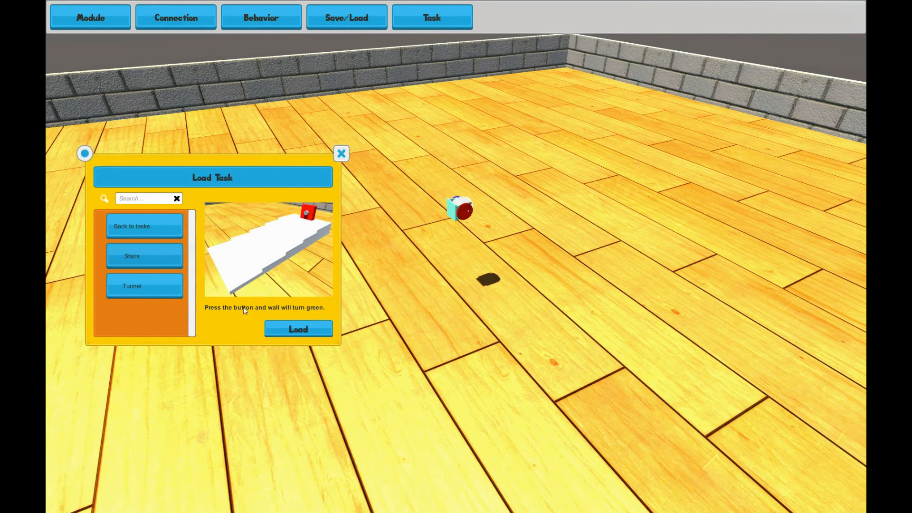
Load the Stairs level of the Press The button task
click(283, 329)
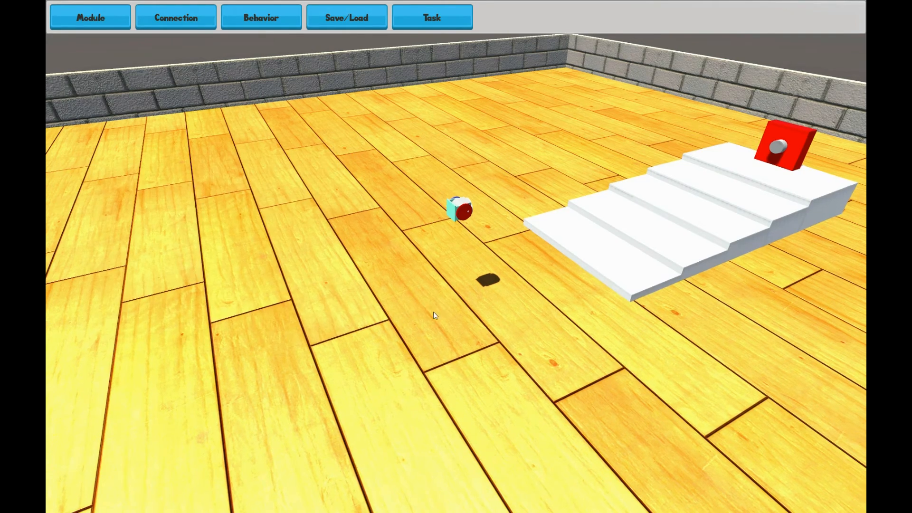
scroll(322, 287, up, 3)
middle_drag(618, 376, 732, 378)
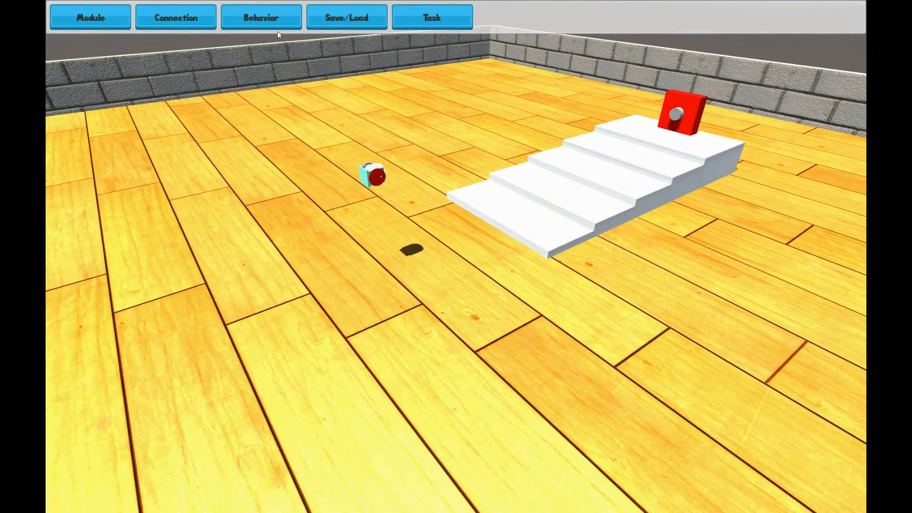
Load the smallLoop configuration from the configuration list into the Stairs level
click(312, 17)
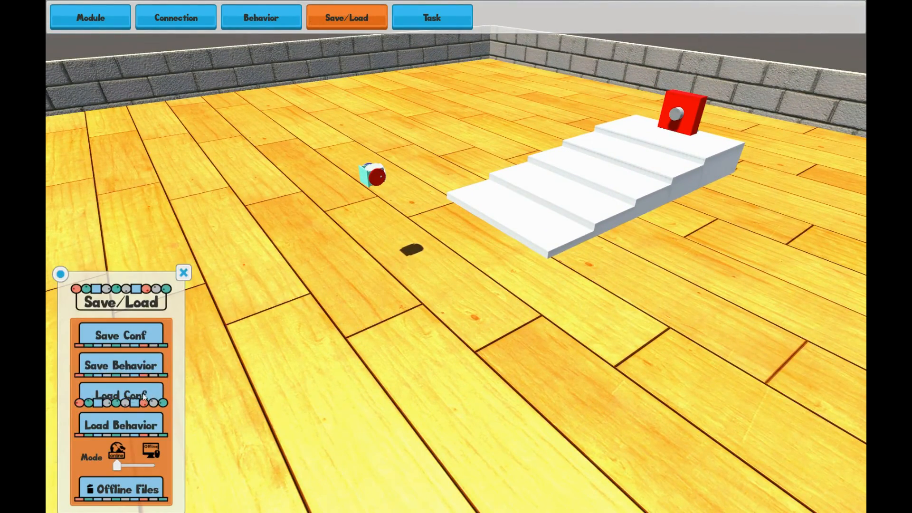
click(143, 394)
drag(286, 360, 277, 373)
click(236, 415)
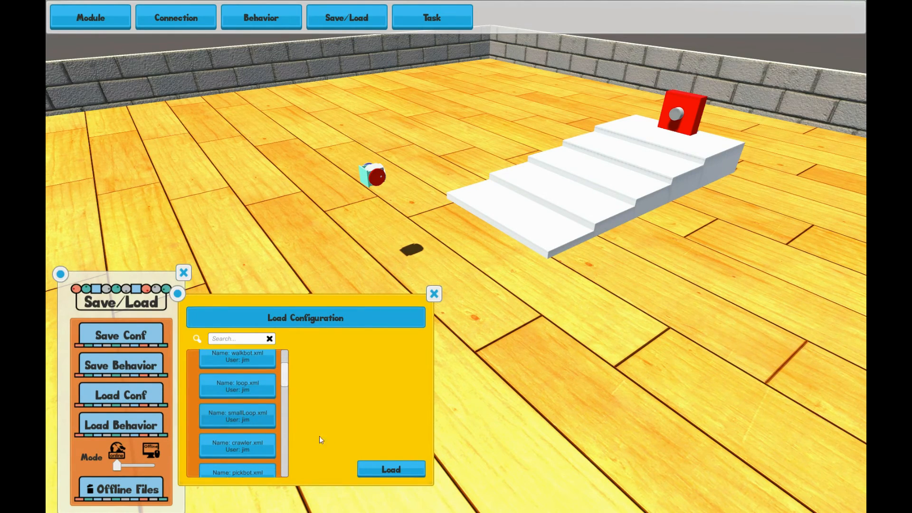
click(395, 471)
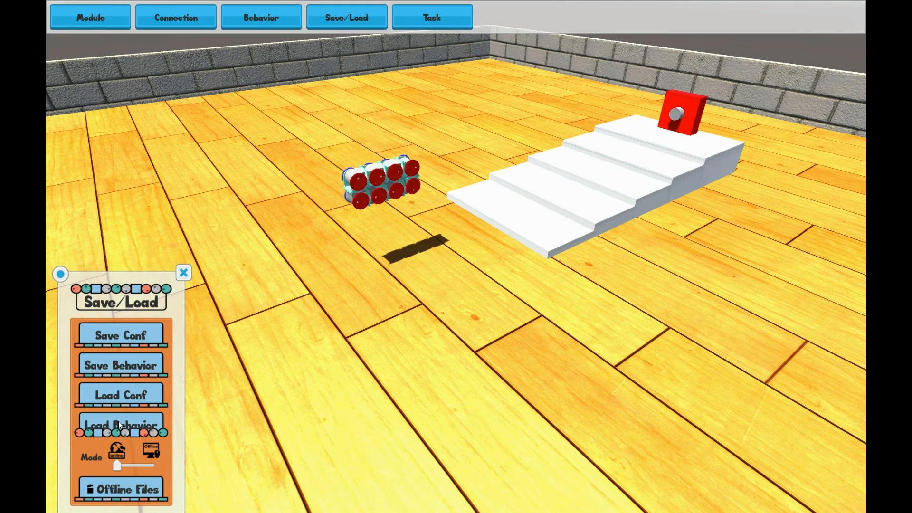
Load the forward behavior and close the Save/Load panel
click(119, 423)
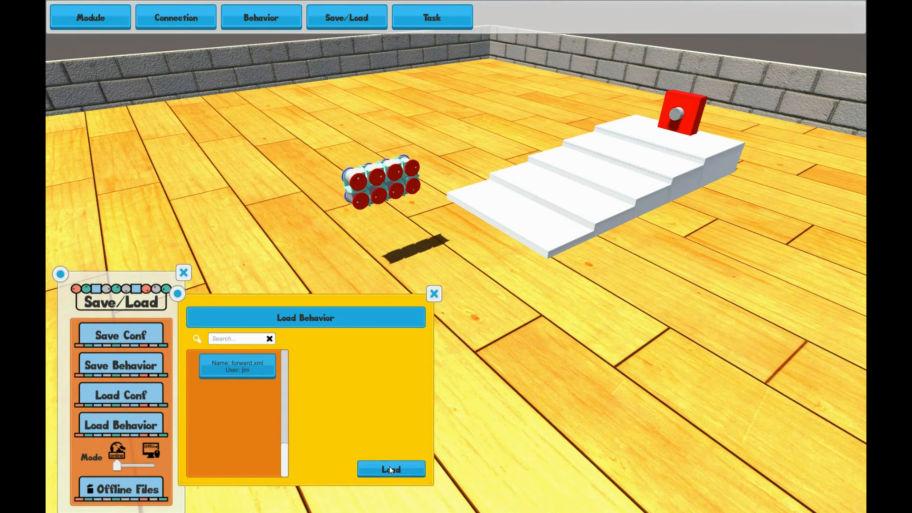
click(390, 468)
click(184, 272)
Play the loaded behavior from the Behavior panel and move the Recorded Behavior panel aside
click(250, 19)
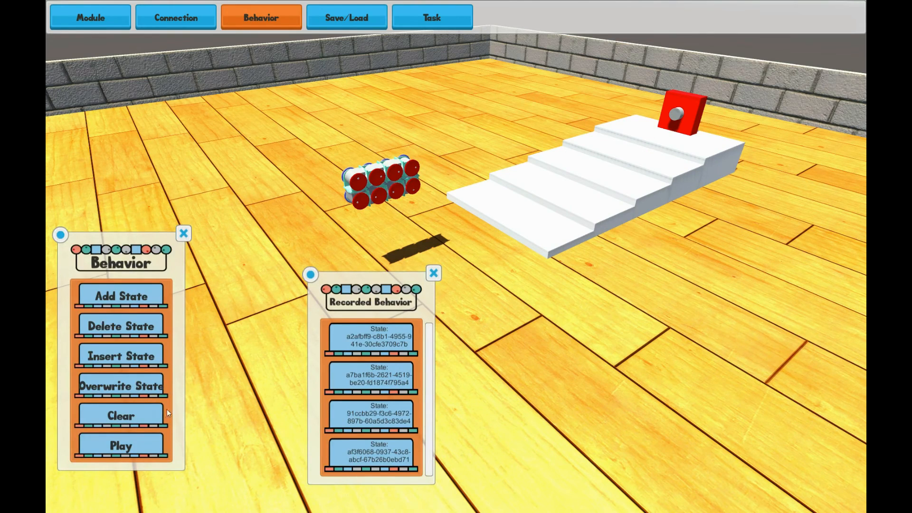
click(119, 449)
drag(316, 281, 85, 58)
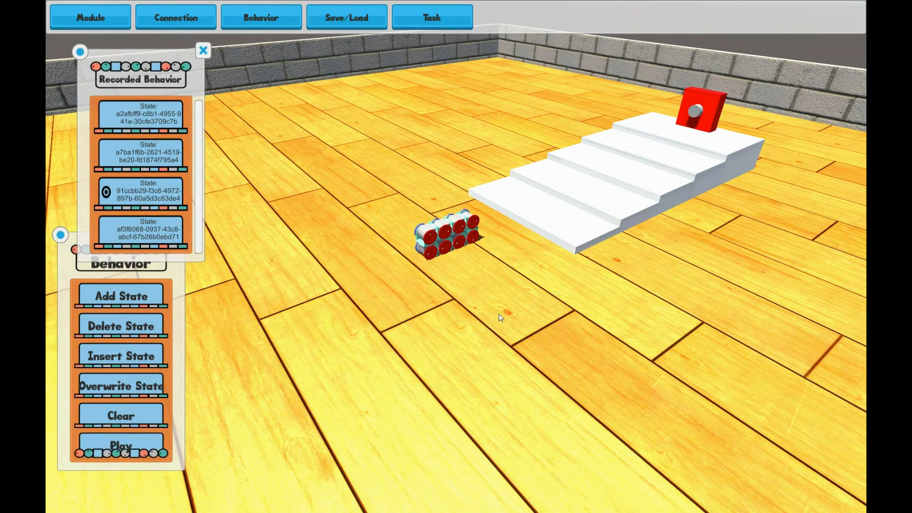
Watch the robot move up the stairs from different viewing angles
mouse_move(578, 322)
middle_down()
mouse_move(366, 349)
mouse_move(417, 297)
mouse_move(475, 339)
middle_up()
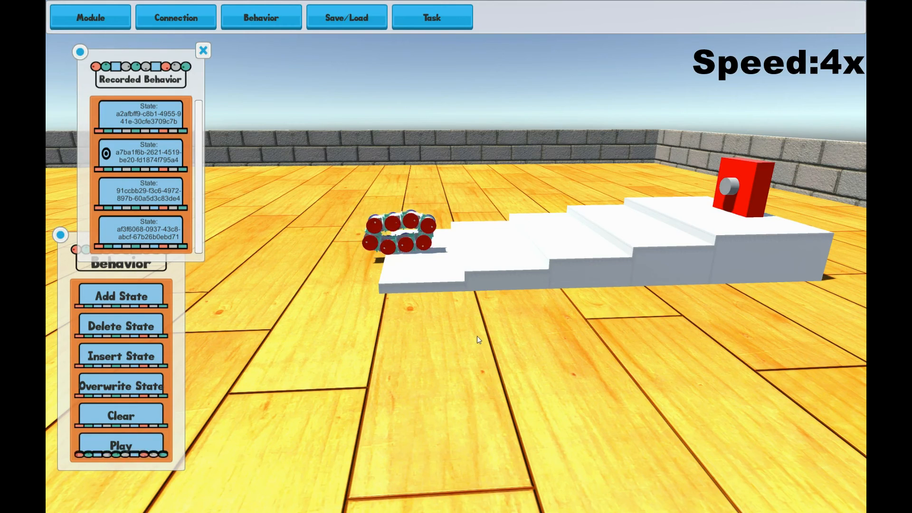
middle_drag(518, 352, 495, 370)
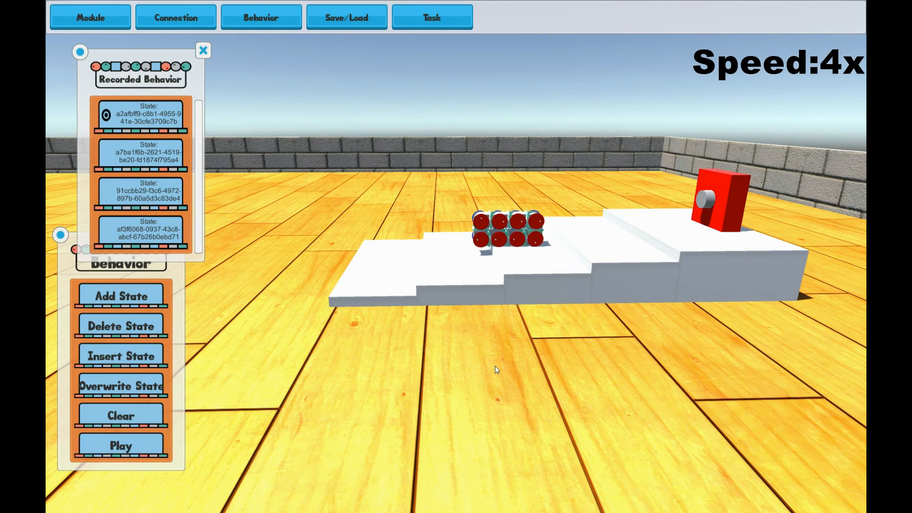
mouse_move(384, 279)
middle_down()
mouse_move(571, 305)
mouse_move(561, 366)
middle_up()
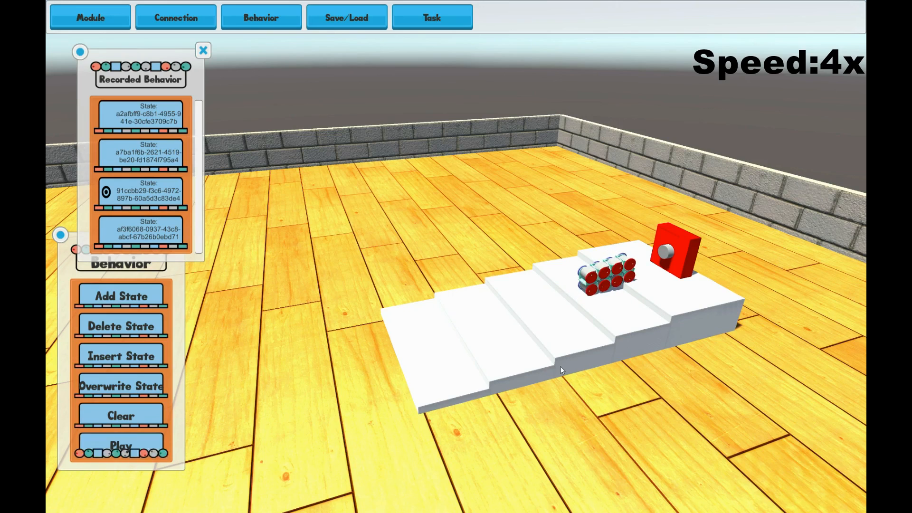